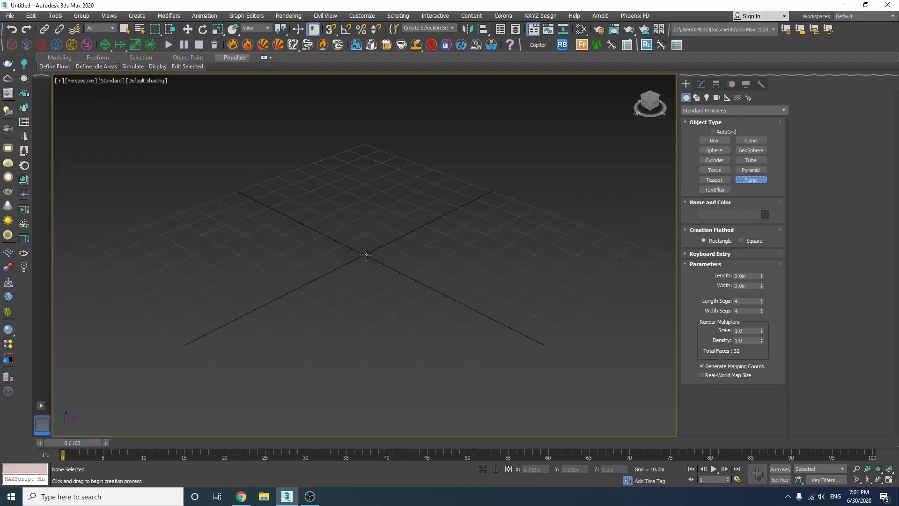
Create a 10000 × 10000 m plane with one length and one width segment
drag(367, 255, 633, 338)
key(w)
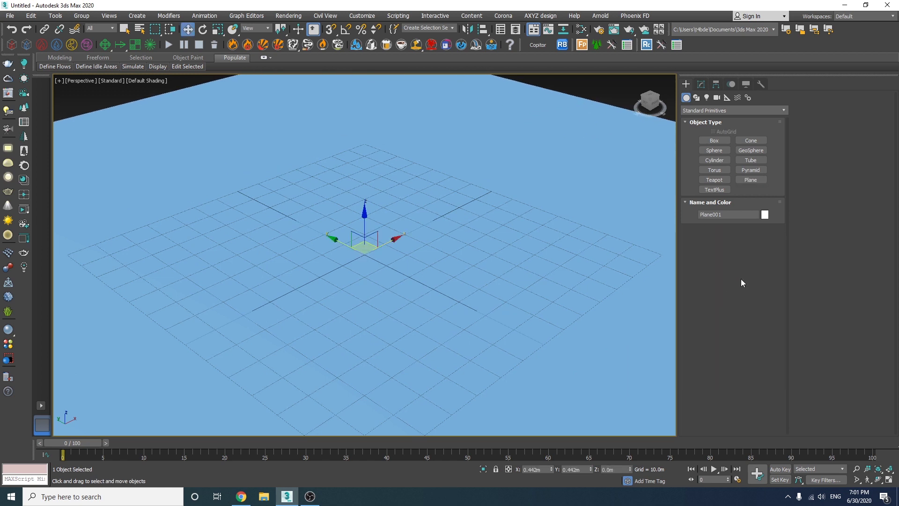
click(700, 83)
double_click(745, 220)
text(10000)
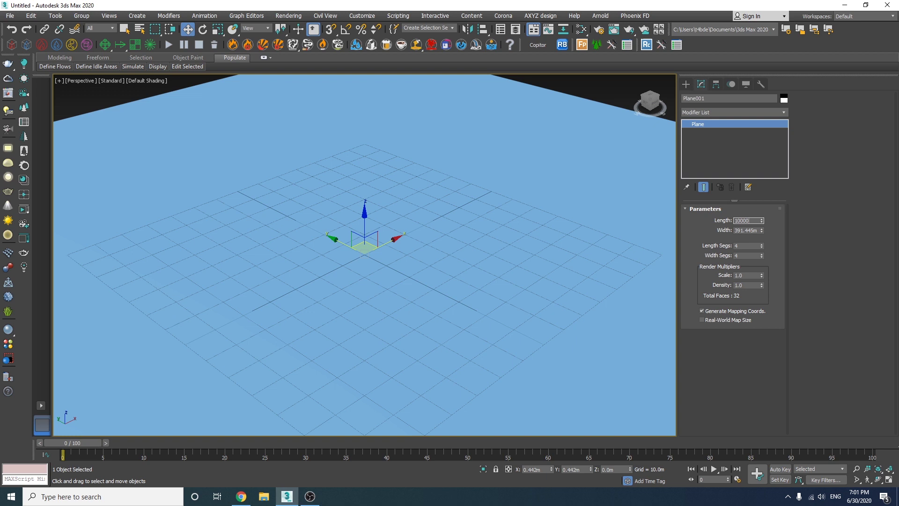
key(Tab)
text(100)
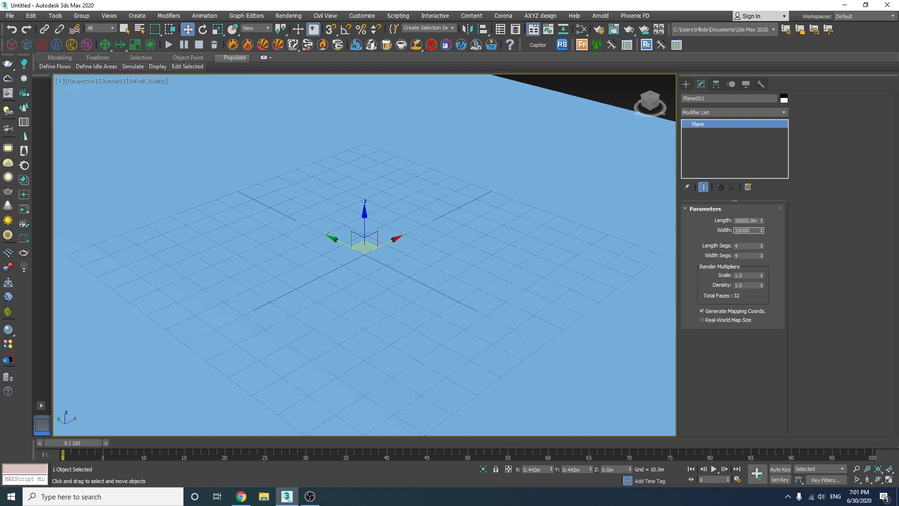
key(Tab)
text(1)
key(Tab)
text(1)
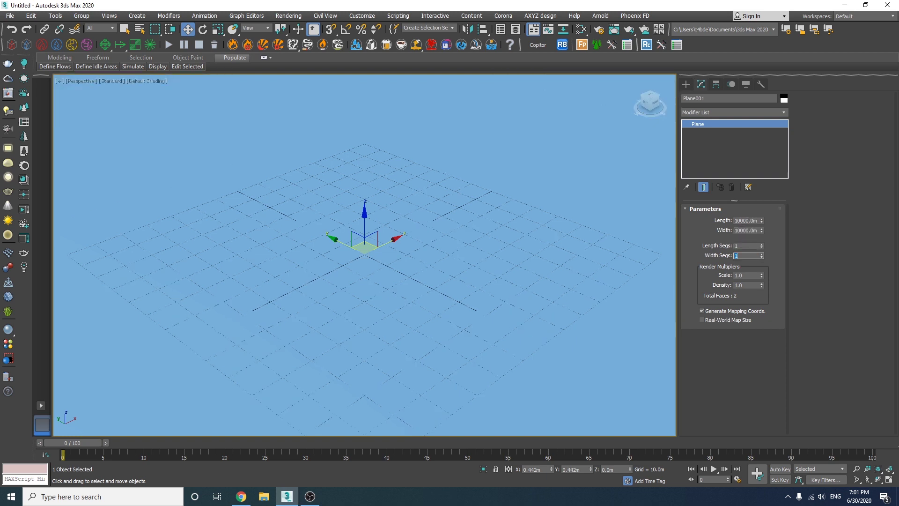
right_click(538, 202)
key(z)
key(t)
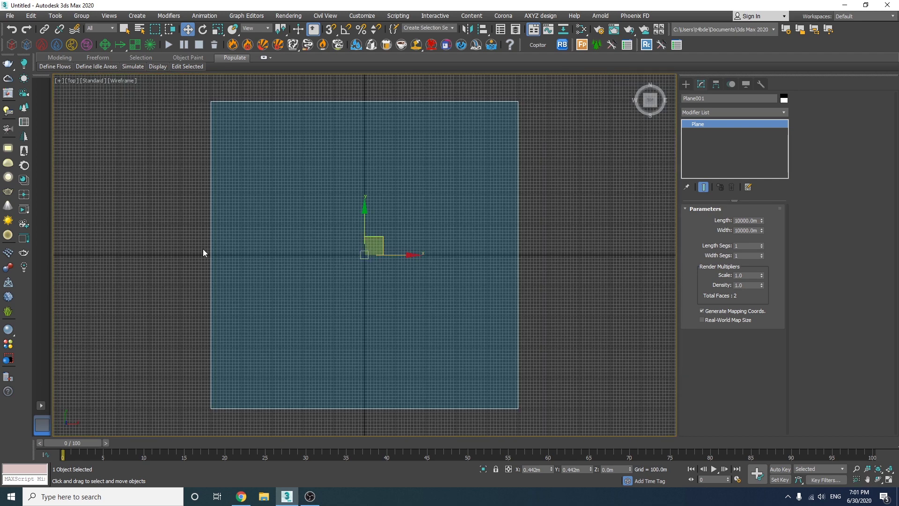
scroll(203, 253, up, 5)
Place a Corona camera at Y 0 and Z 2 m, and view through it
click(686, 85)
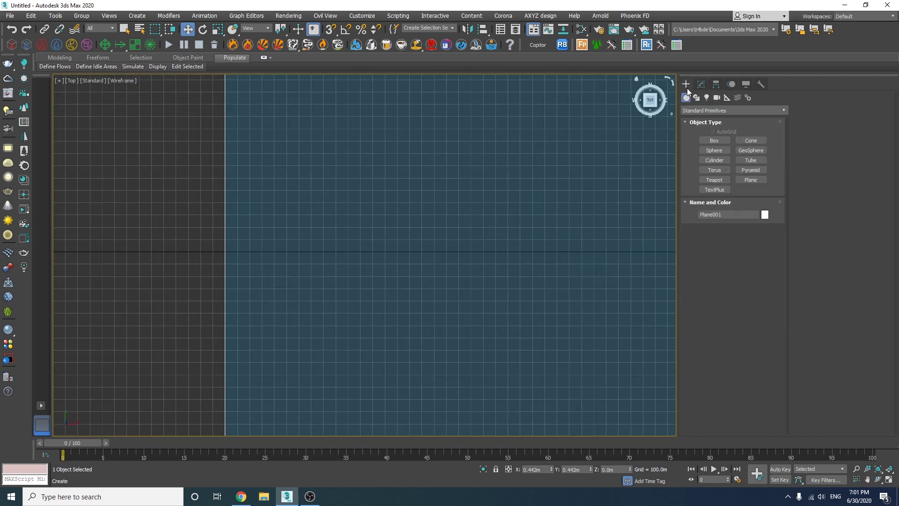
click(717, 97)
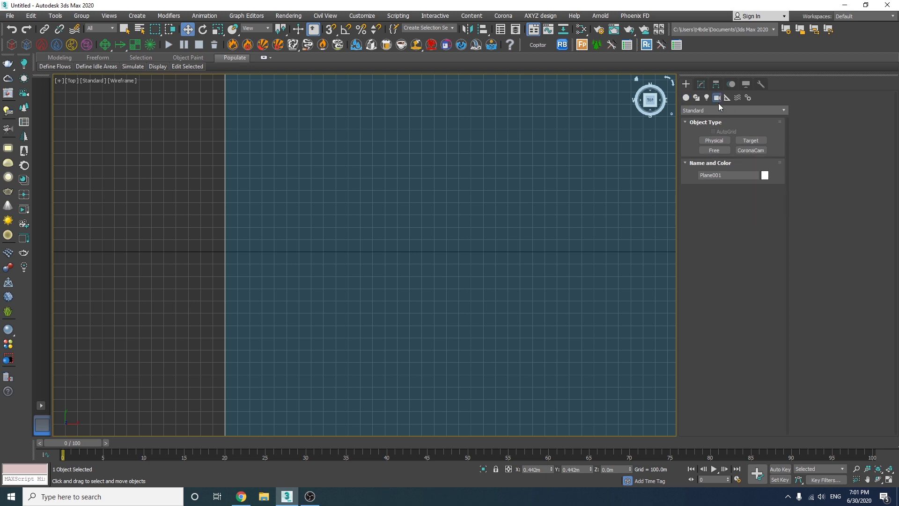
click(748, 150)
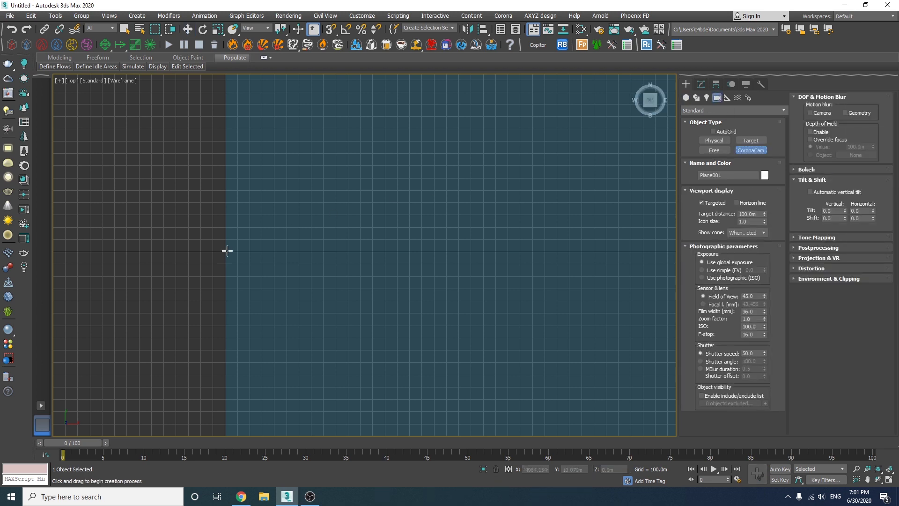
drag(240, 250, 529, 250)
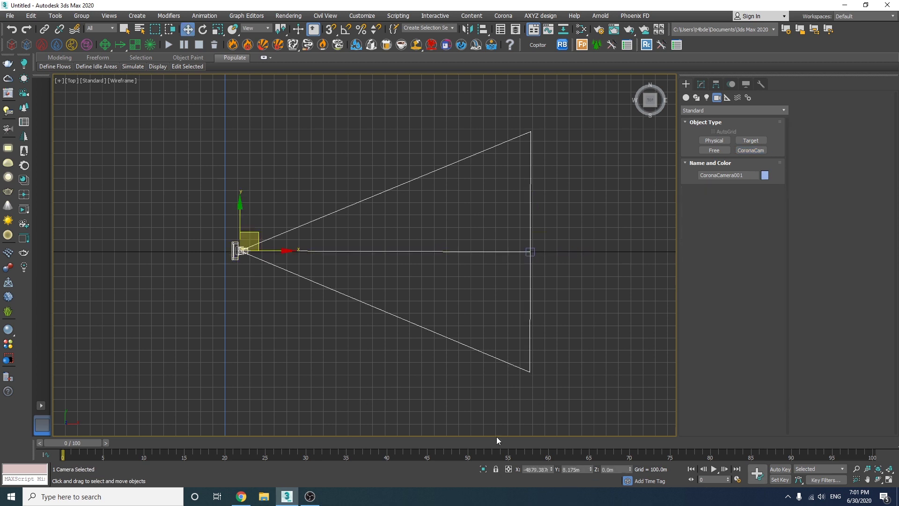
right_click(589, 470)
key(Tab)
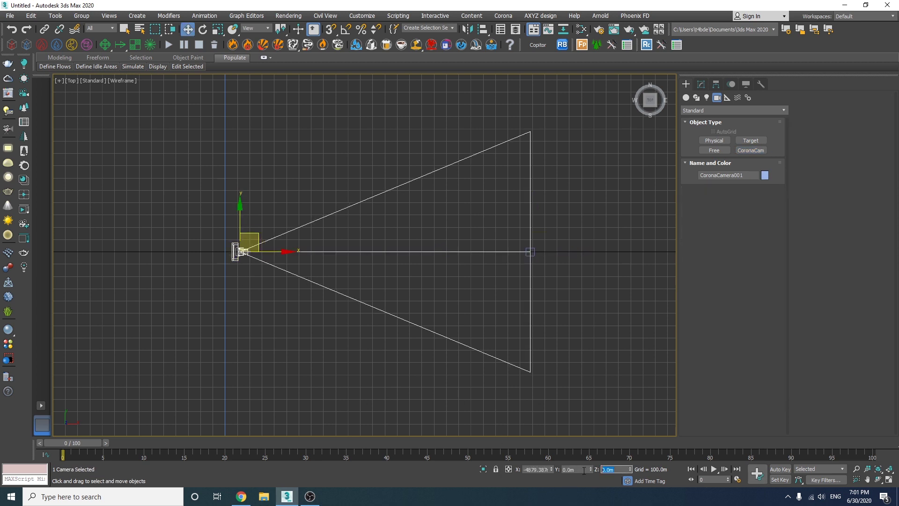
text(2)
key(Return)
key(p)
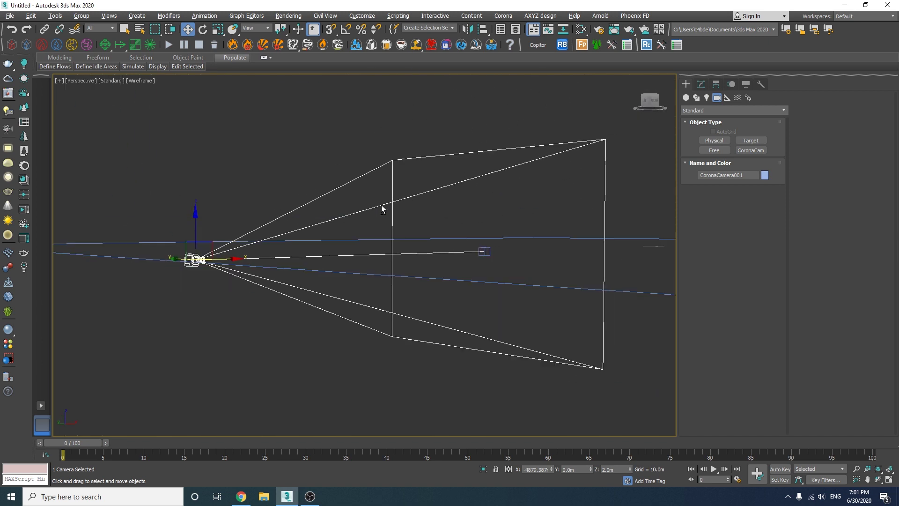
mouse_move(382, 207)
alt+middle_down()
mouse_move(419, 309)
mouse_move(408, 291)
alt+middle_up()
key(c)
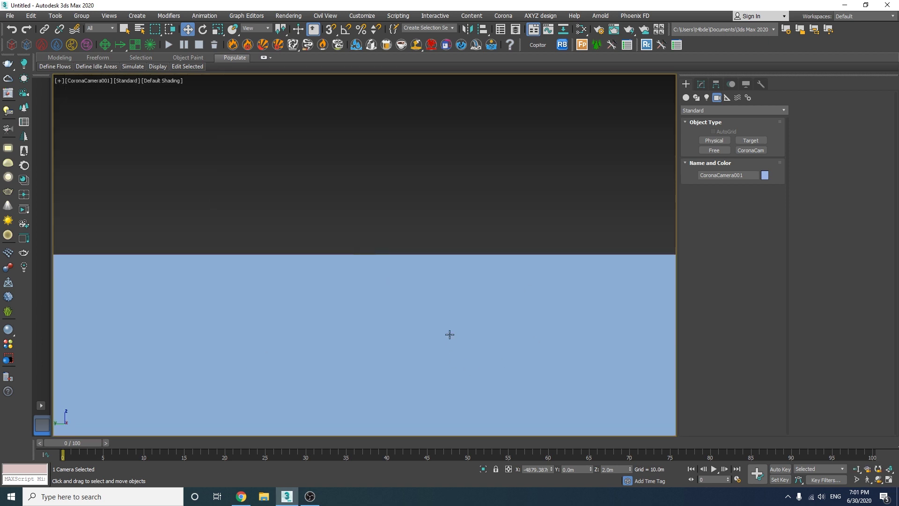
Add a CoronaMtl with diffuse level 0, reflection level 1 and refraction level 1
click(583, 30)
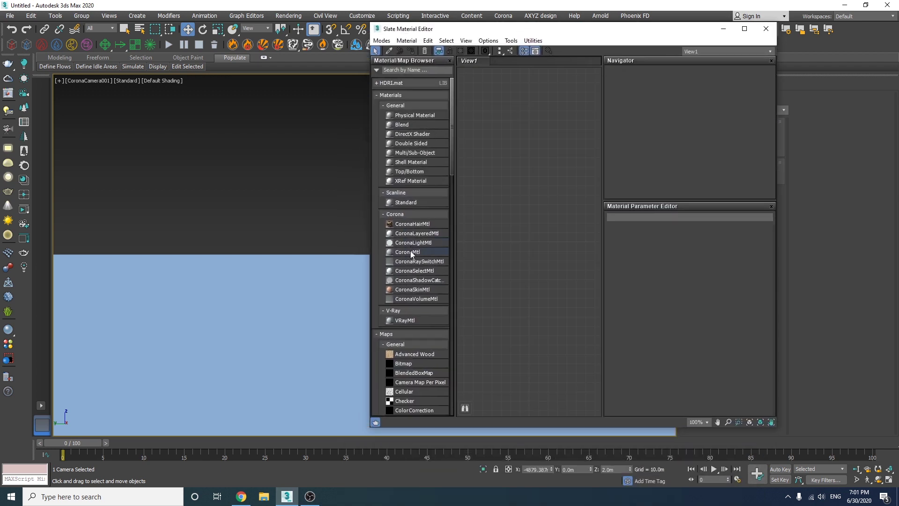
drag(412, 254, 570, 220)
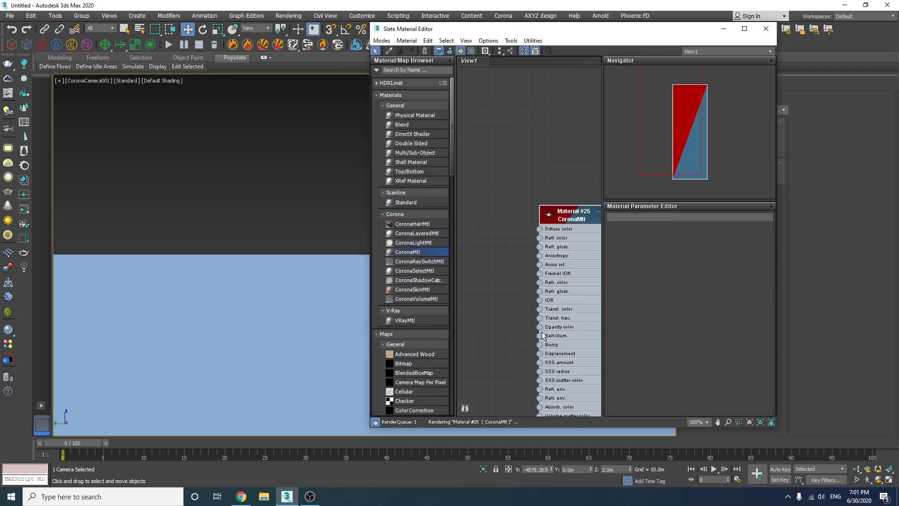
double_click(571, 211)
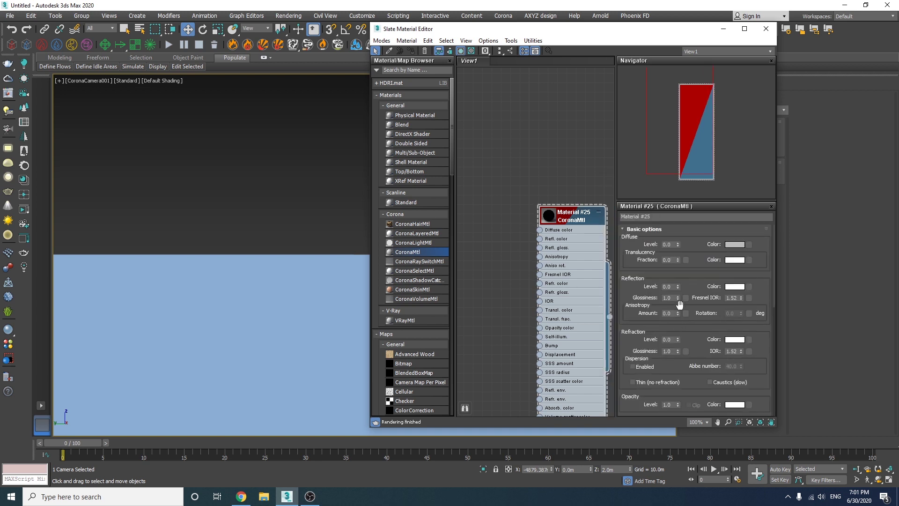
drag(677, 288, 677, 143)
drag(680, 342, 677, 169)
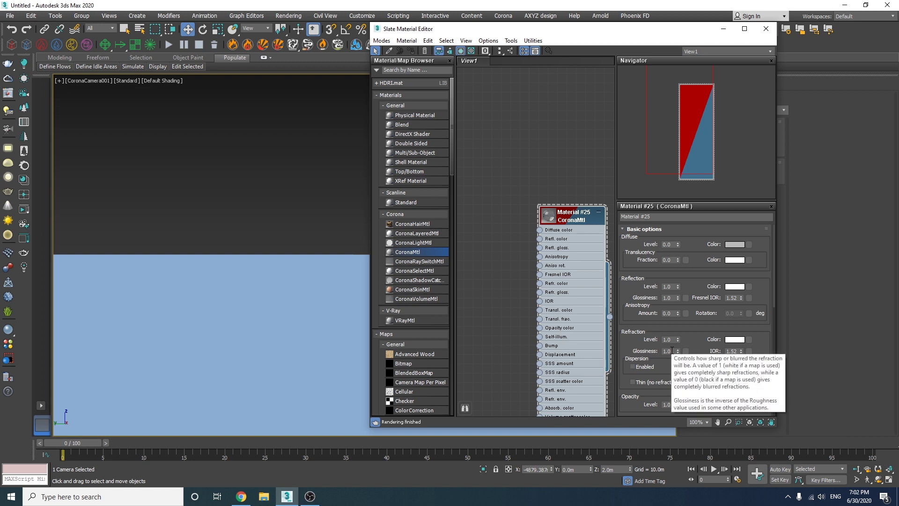
Wire a PhoenixFDOceanTex into Displacement with a 0.5 m maximum level
middle_drag(537, 341, 550, 246)
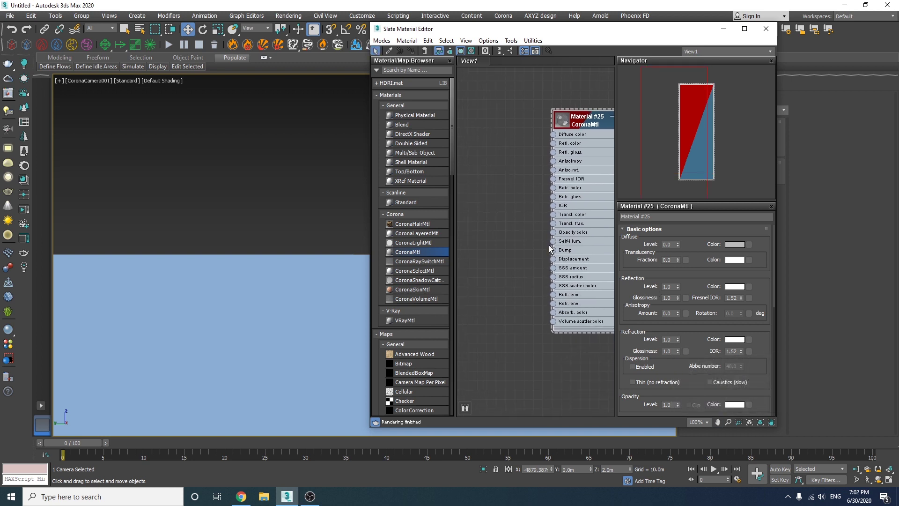
drag(554, 259, 503, 282)
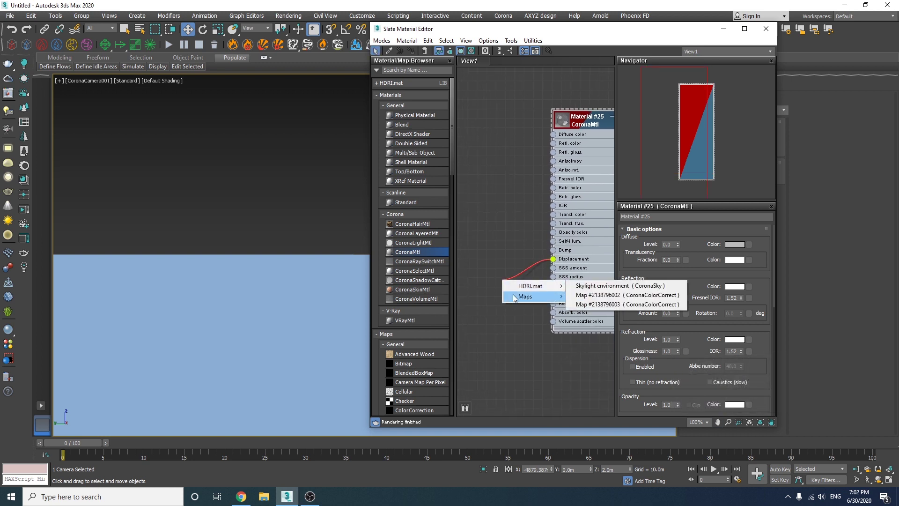
mouse_move(595, 316)
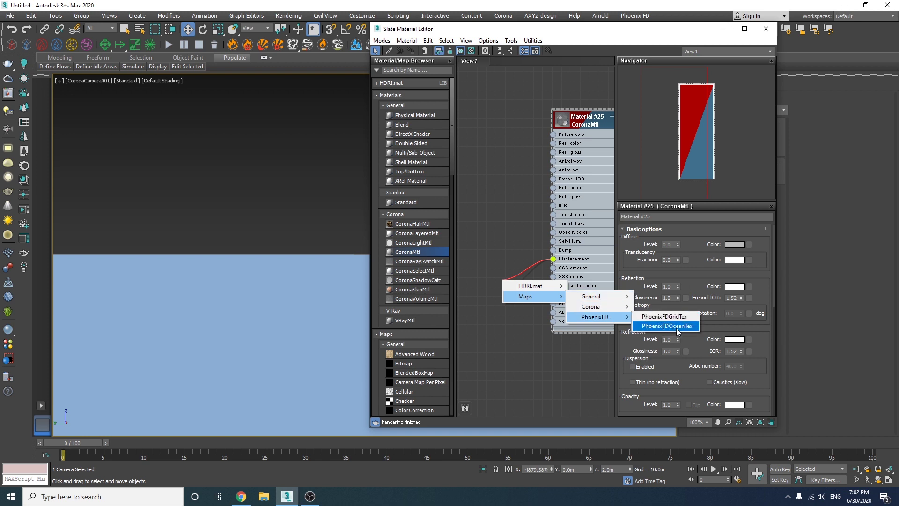
click(678, 326)
double_click(500, 281)
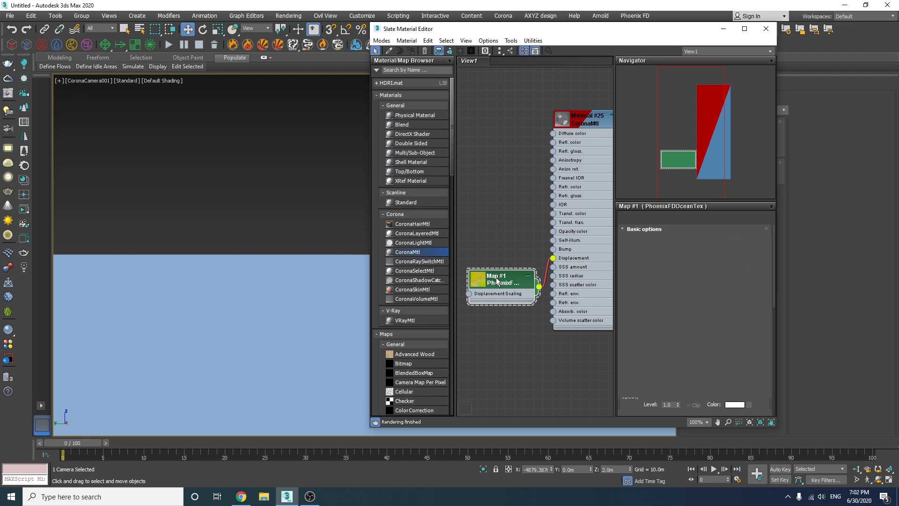
double_click(599, 307)
scroll(696, 356, down, 5)
text(5)
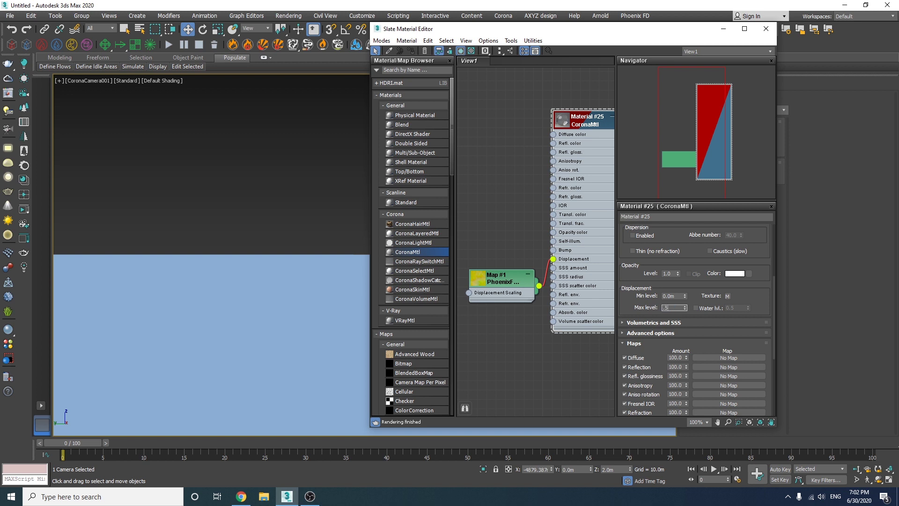
key(Return)
drag(595, 241, 512, 241)
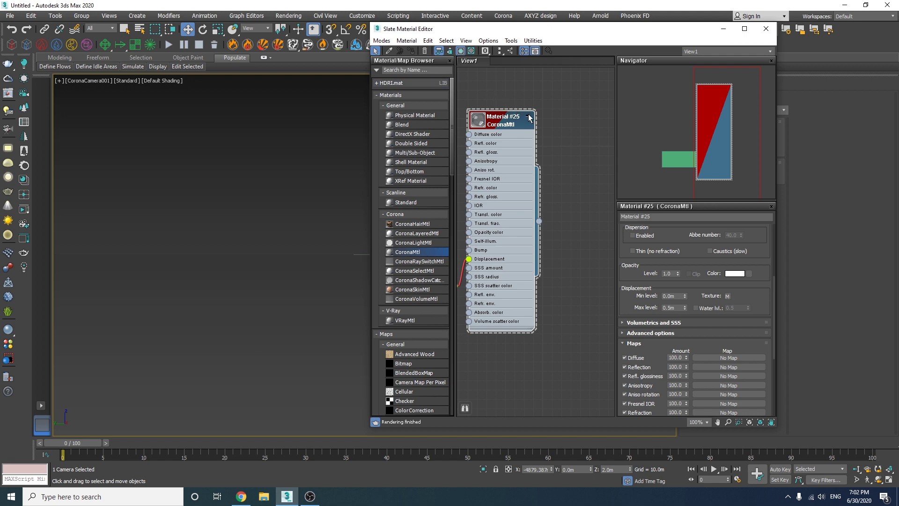
Place a Corona Sun in the top view, aimed toward the camera
click(766, 29)
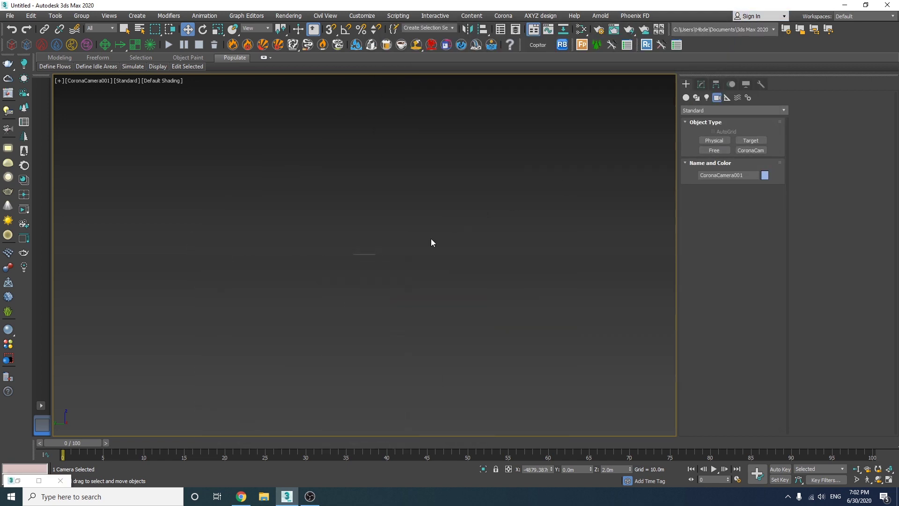
key(alt+w)
scroll(515, 175, up, 3)
scroll(556, 173, up, 3)
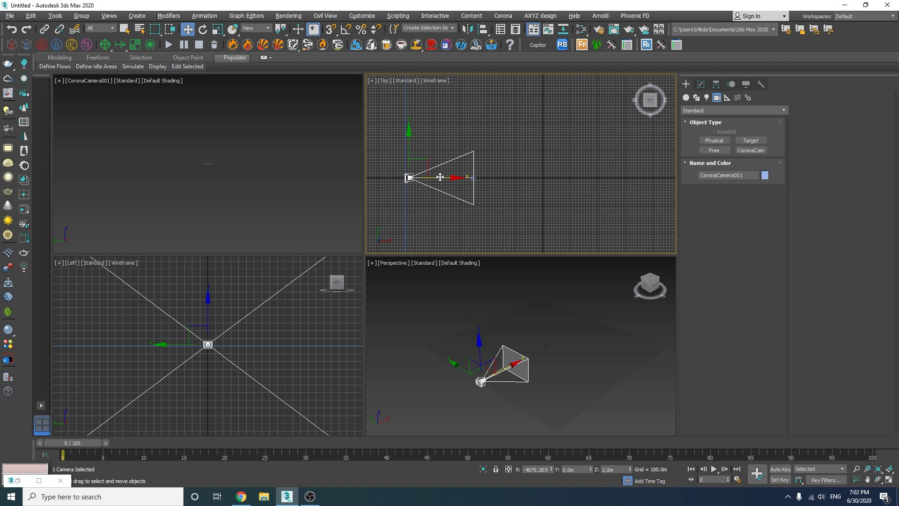
scroll(439, 176, up, 2)
click(707, 98)
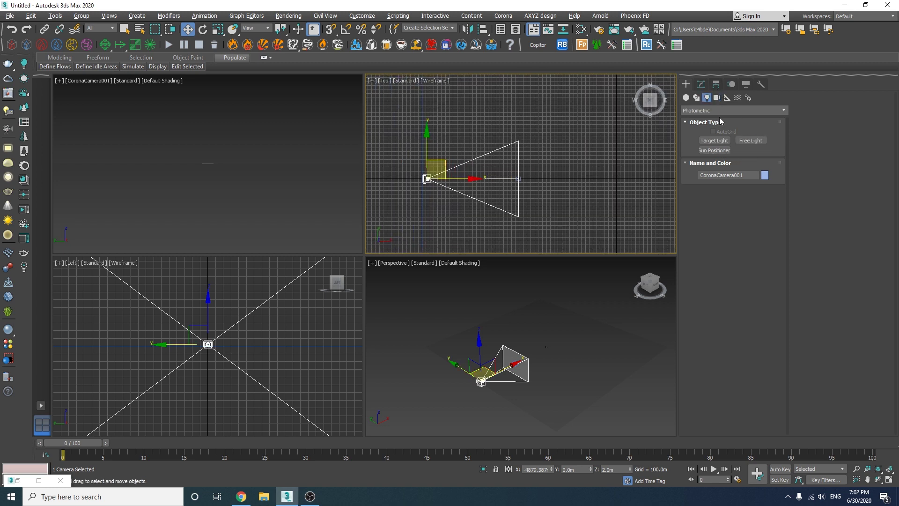
click(730, 111)
click(710, 145)
click(750, 140)
drag(547, 179, 495, 181)
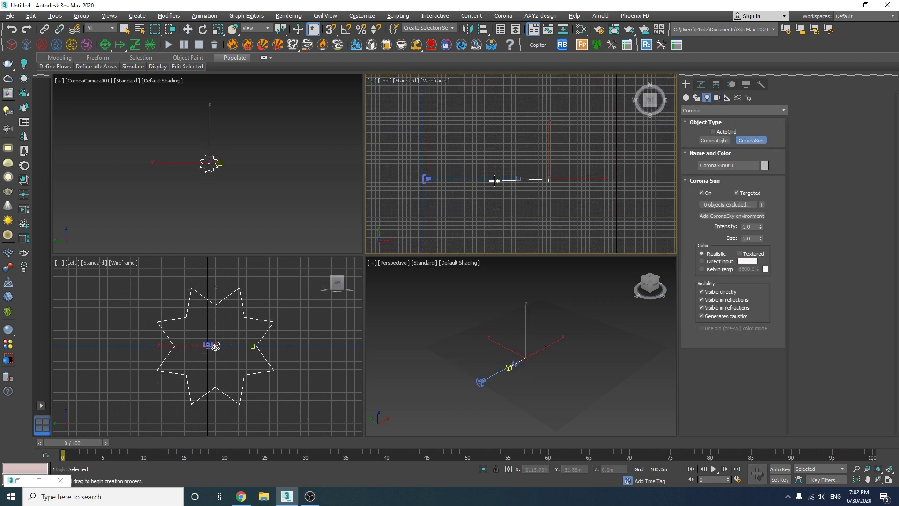
key(ctrl+z)
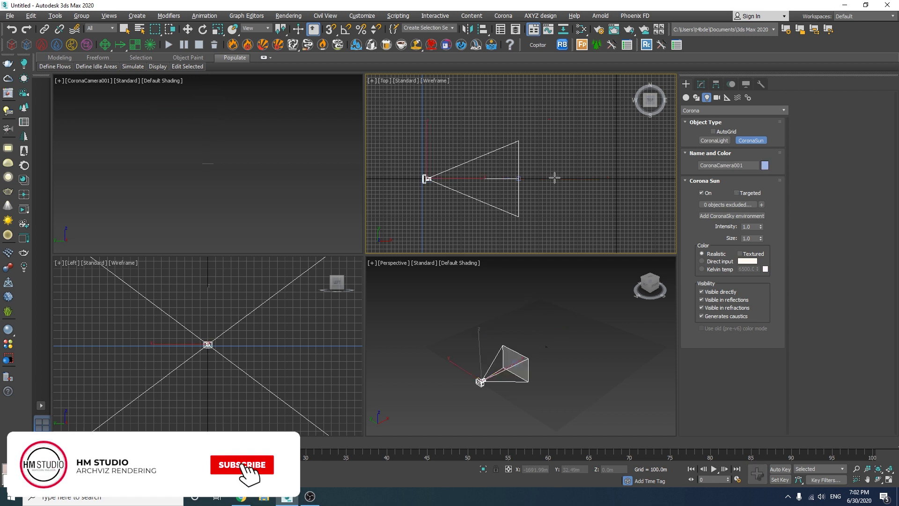
drag(554, 178, 458, 179)
key(w)
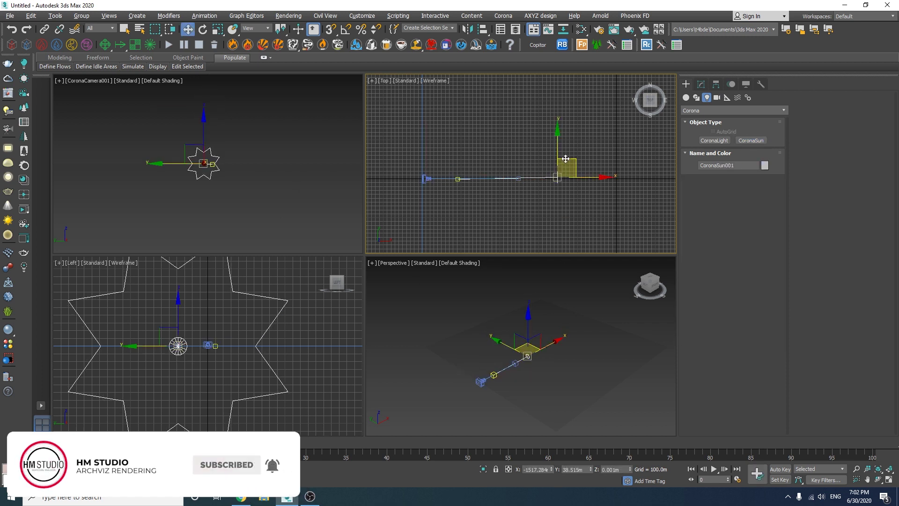
drag(565, 159, 569, 160)
Add a CoronaSky environment to the sun and interactively render the camera view
key(c)
key(alt+w)
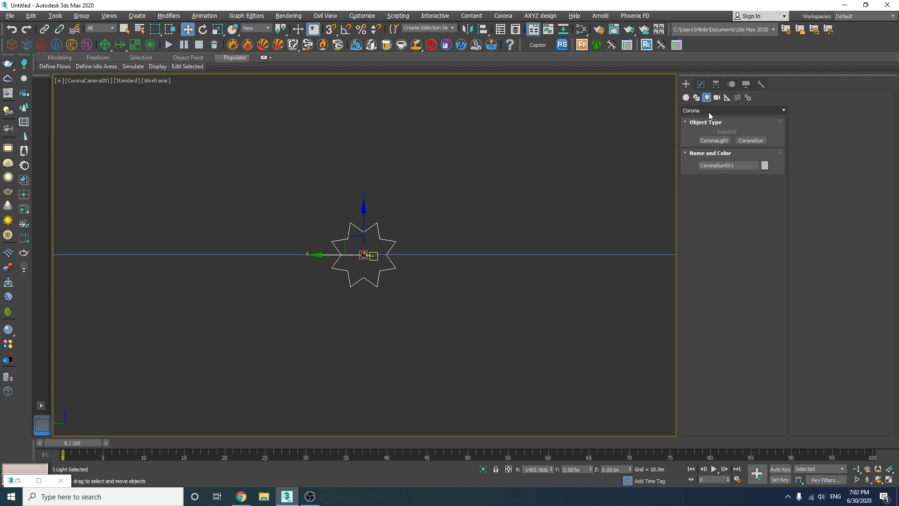
click(700, 84)
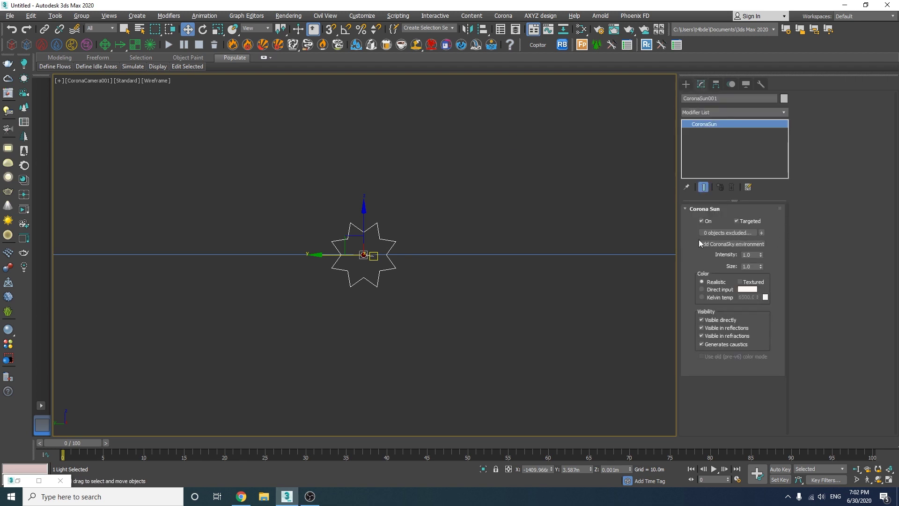
click(743, 246)
click(25, 208)
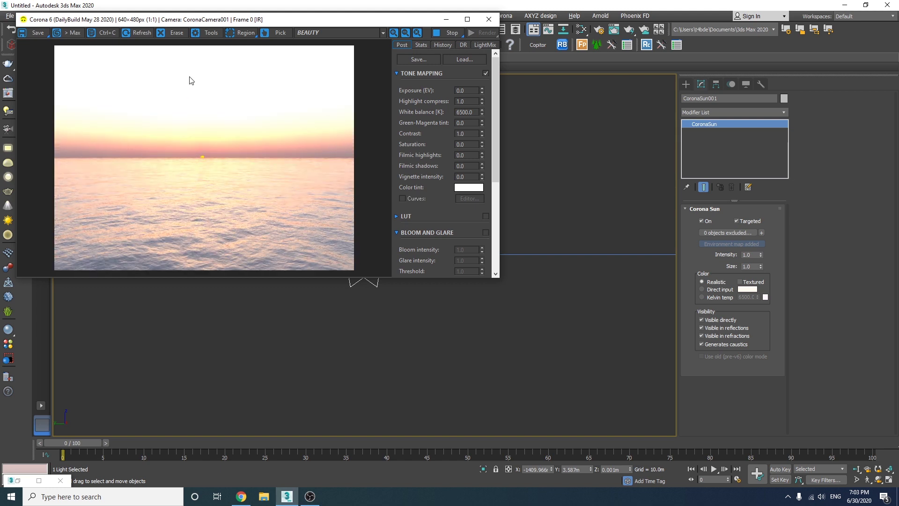
Select the Corona camera's target and move it up along Z
drag(205, 25, 686, 62)
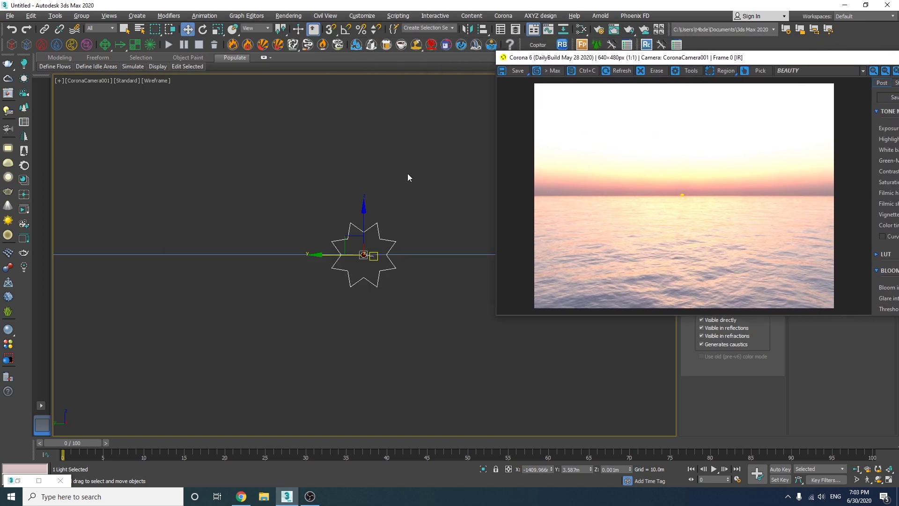
right_click(343, 177)
click(71, 82)
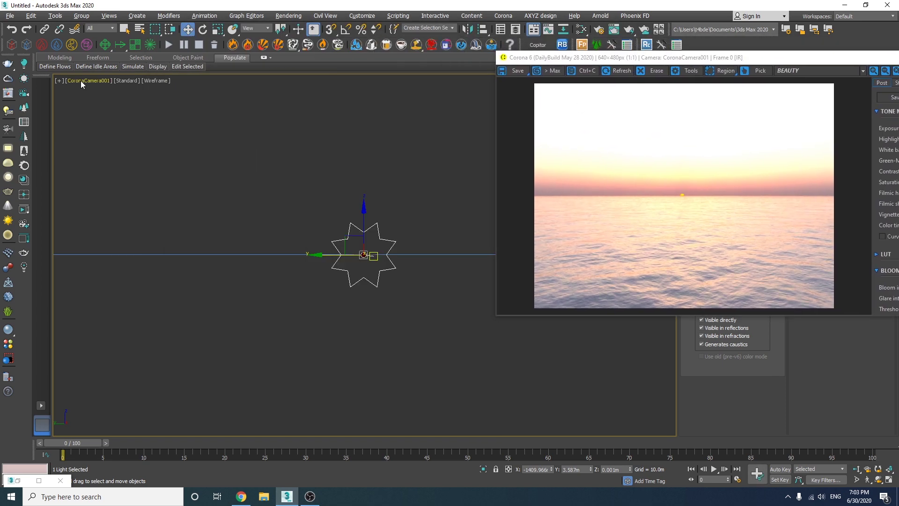
click(80, 83)
click(110, 255)
right_click(171, 194)
click(152, 186)
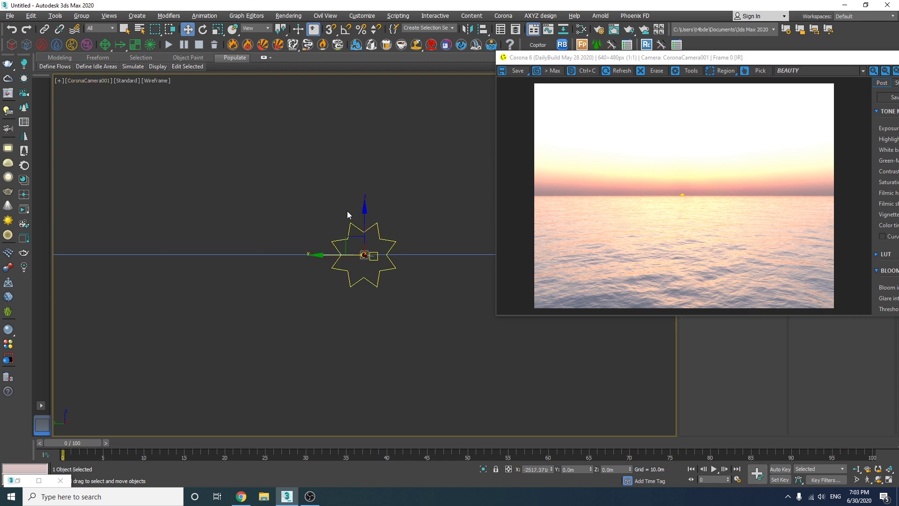
mouse_move(364, 218)
mouse_down()
mouse_move(348, 122)
mouse_move(345, 141)
mouse_up()
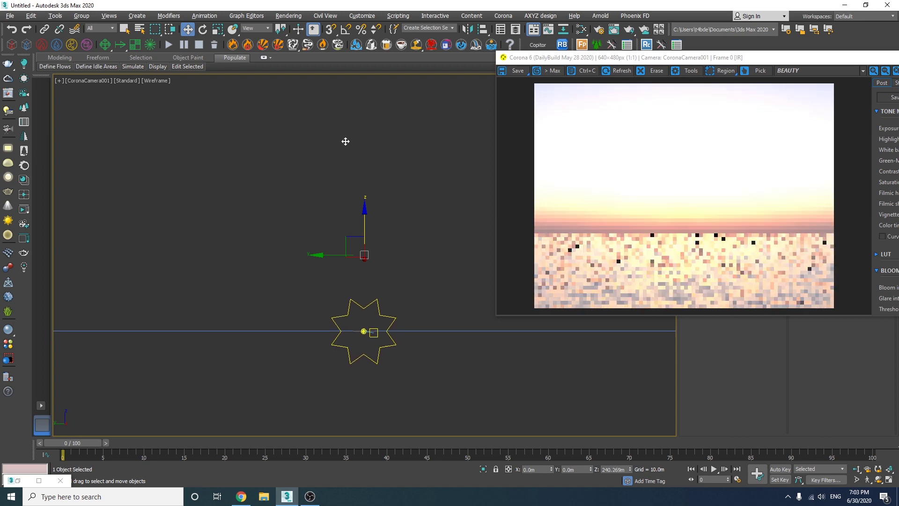
drag(681, 62, 403, 68)
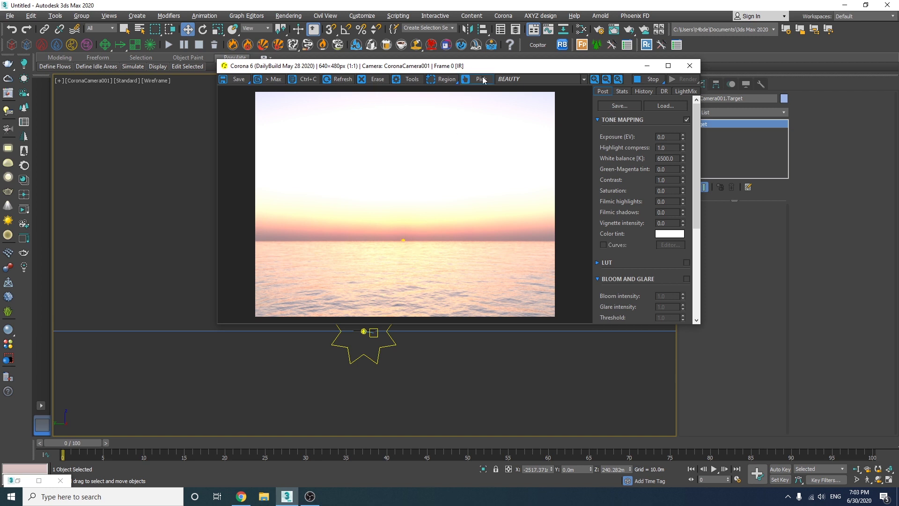
Lower exposure, raise contrast and apply a 1.0 vignette in the VFB Post settings
drag(483, 71, 299, 49)
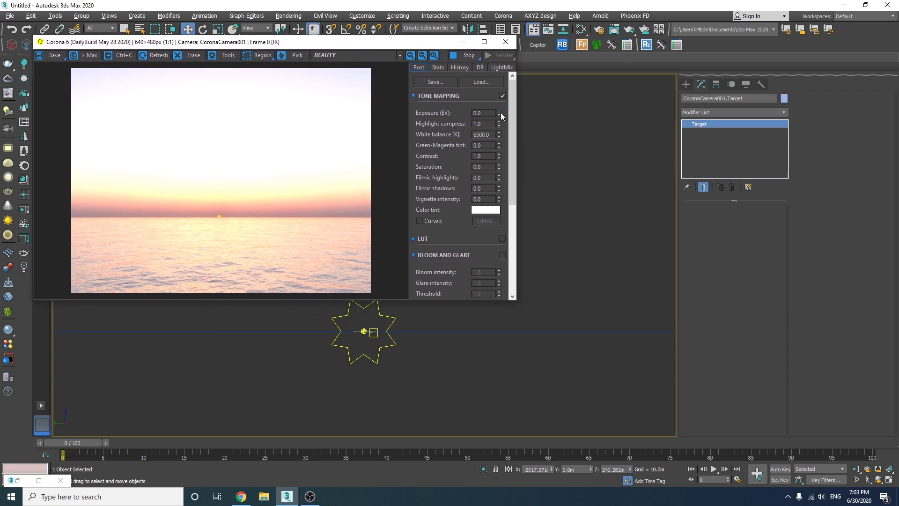
drag(498, 115, 482, 221)
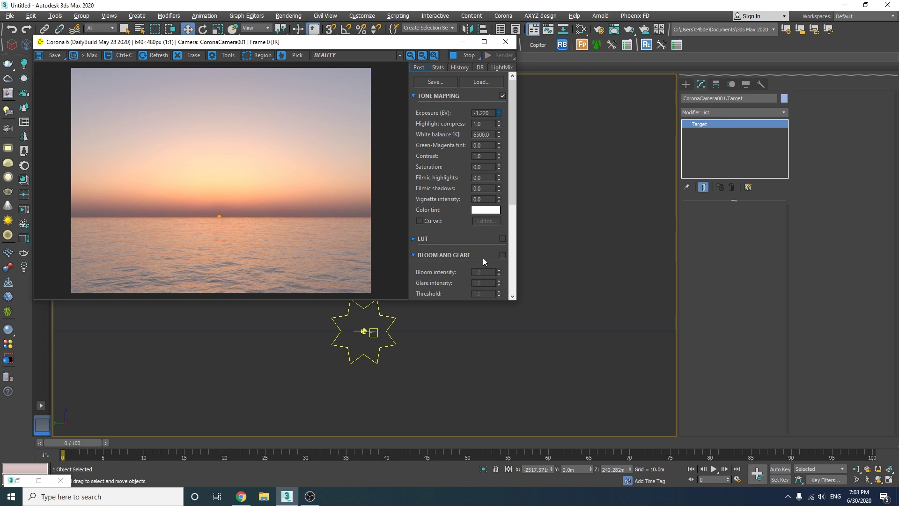
drag(483, 258, 483, 281)
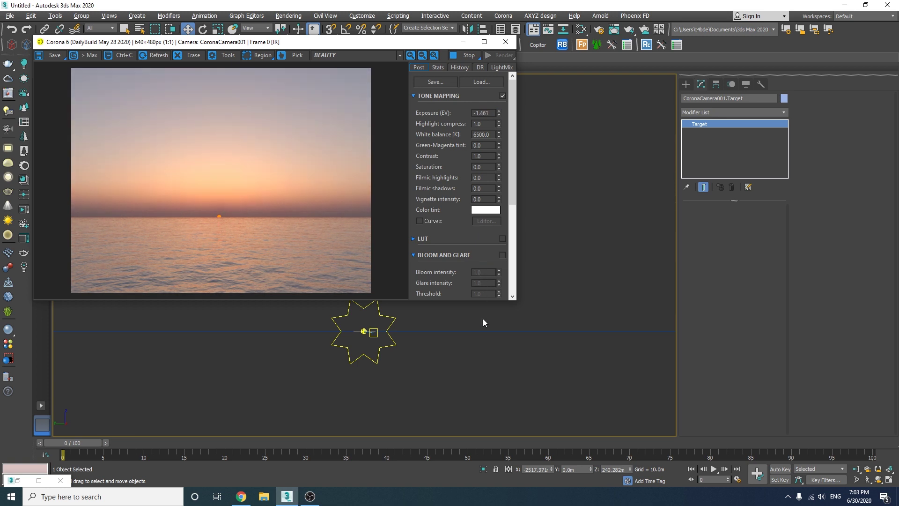
drag(499, 157, 468, 9)
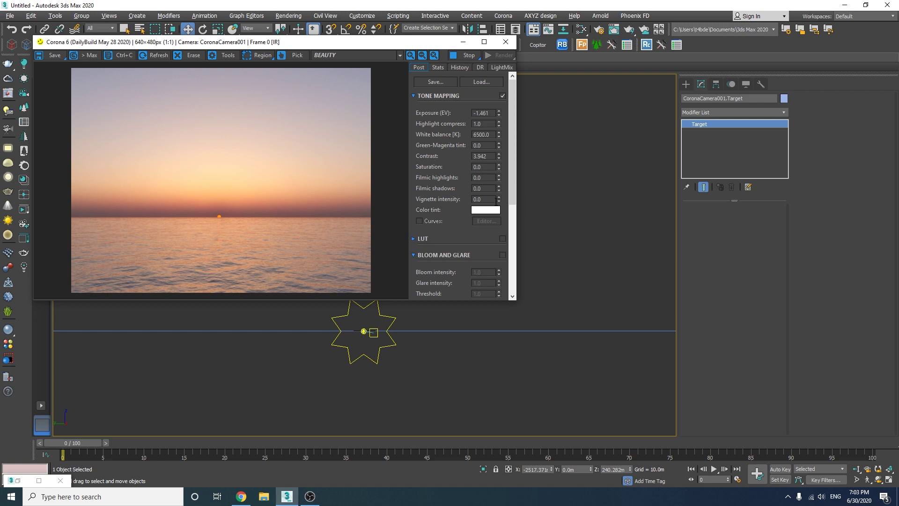
text(1)
key(Return)
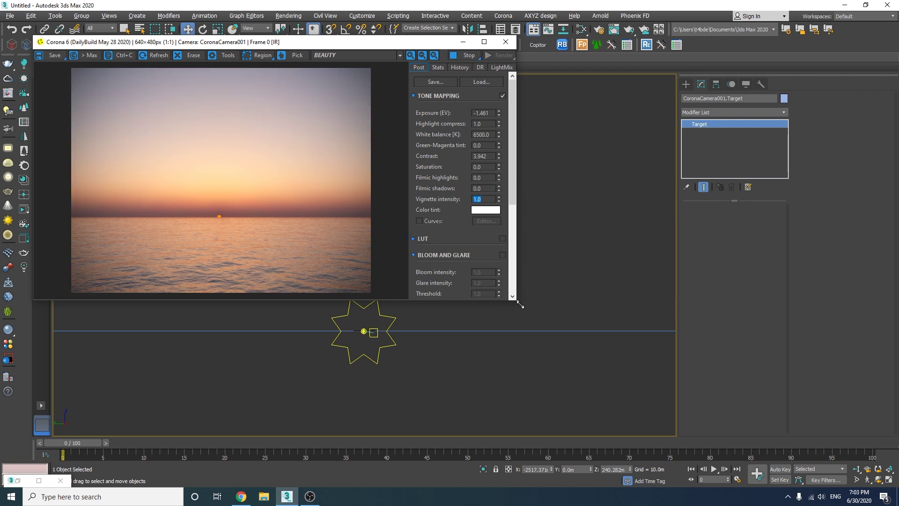
drag(520, 304, 657, 437)
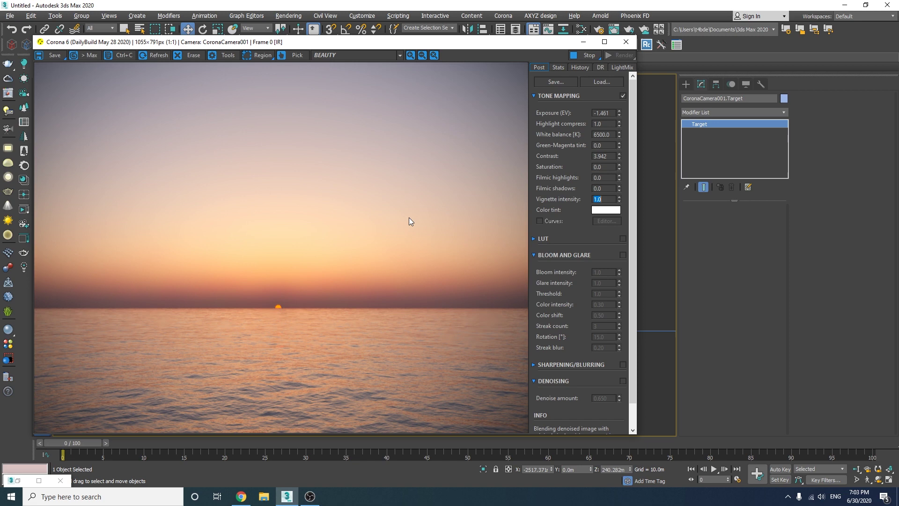
Move the Corona Sun sideways along the horizon and set its size to 3.0
drag(281, 41, 623, 51)
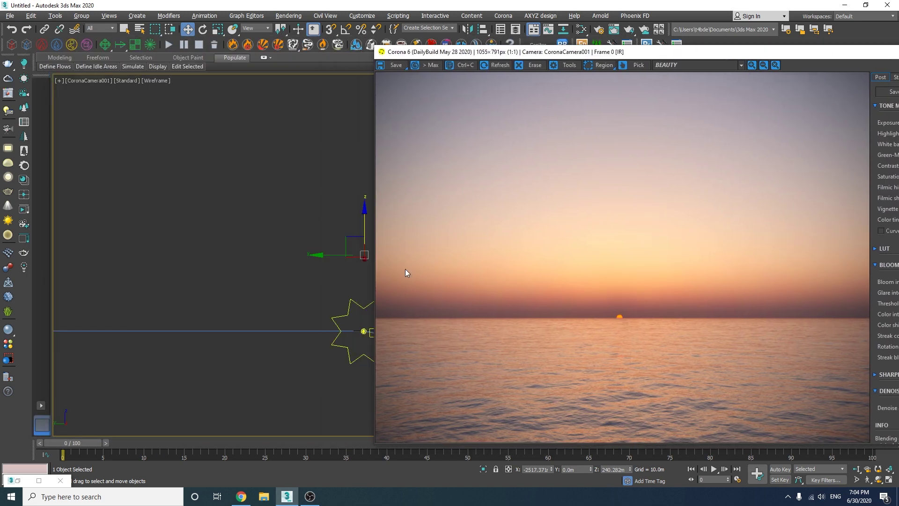
click(358, 306)
drag(358, 306, 253, 337)
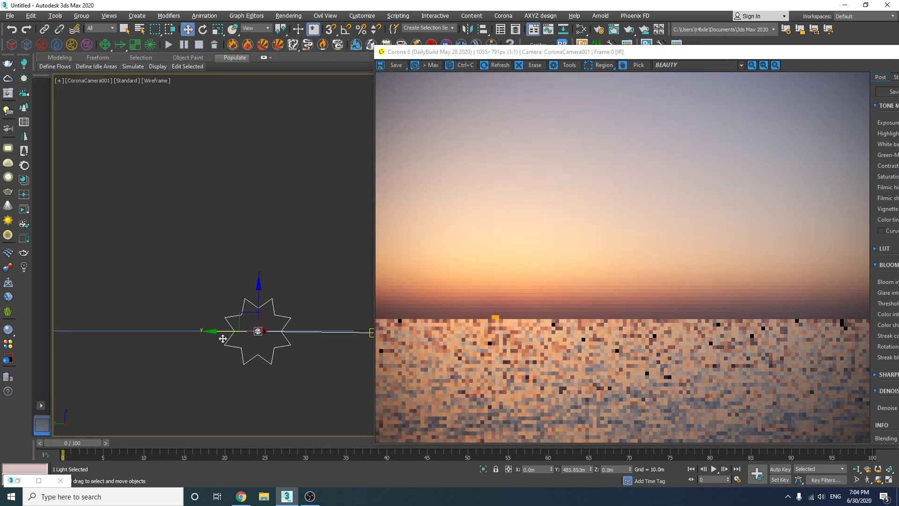
drag(594, 51, 267, 32)
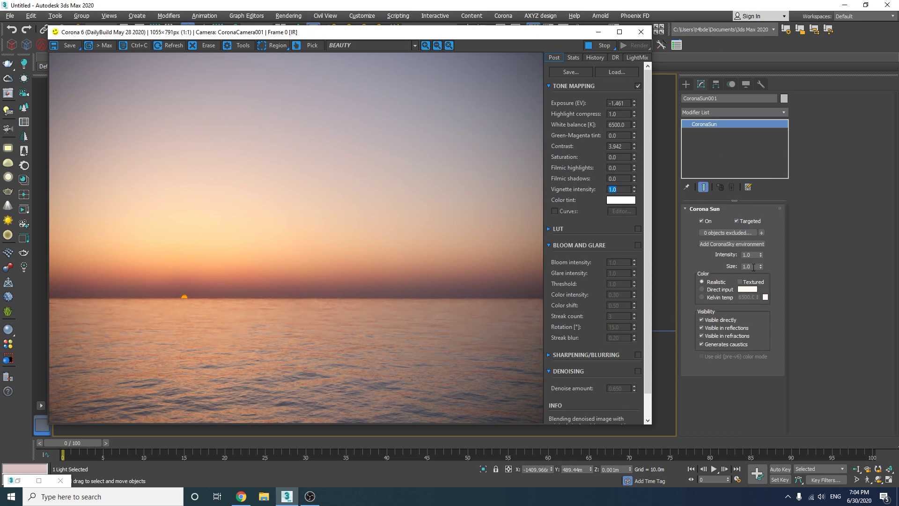
double_click(746, 267)
text(3)
key(Return)
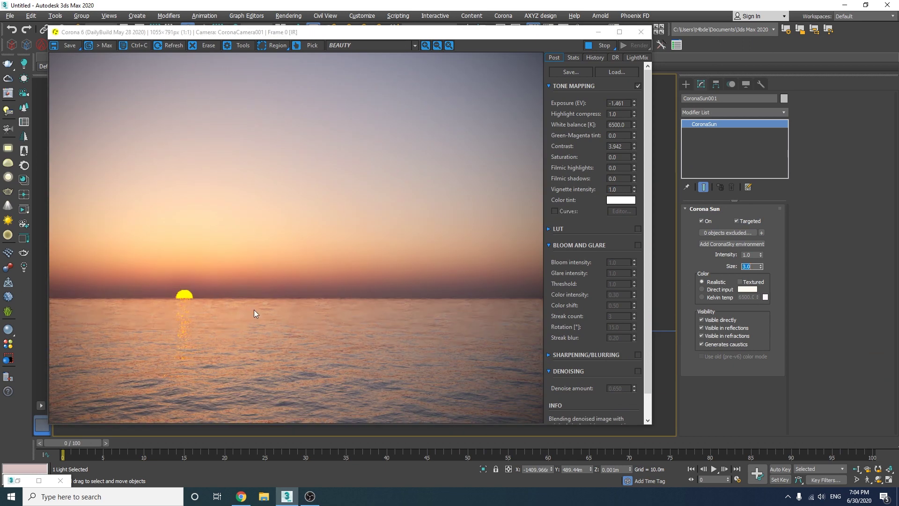
click(219, 294)
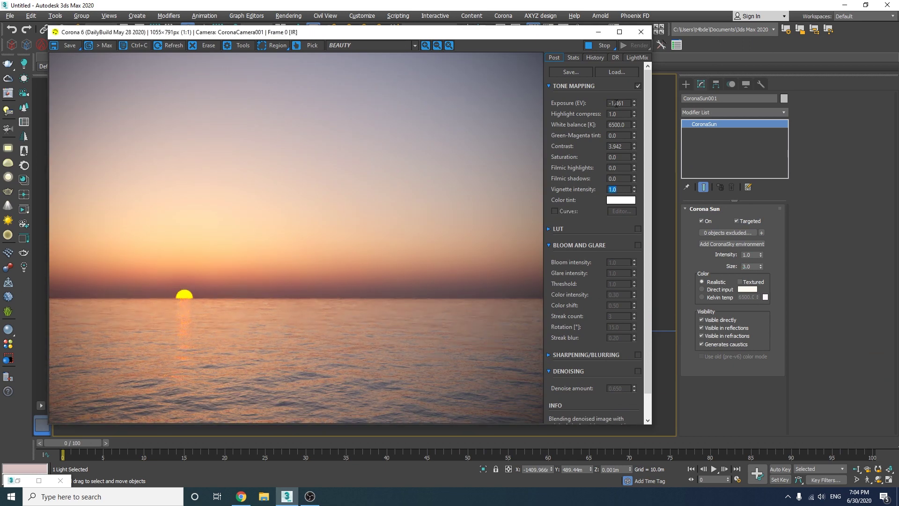
Lower exposure slightly and enable bloom and glare, with stronger bloom and weaker glare
mouse_move(633, 104)
mouse_down()
mouse_move(614, 144)
mouse_move(614, 131)
mouse_up()
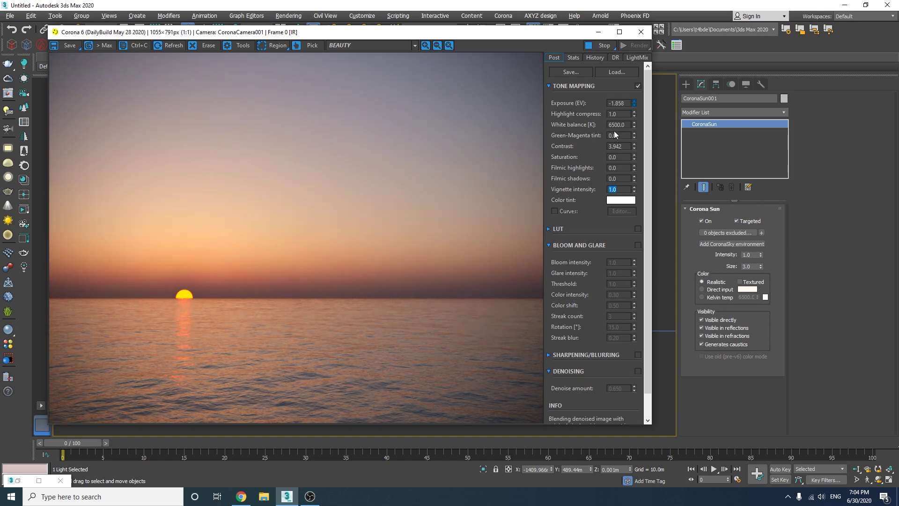
click(638, 245)
drag(634, 262, 636, 253)
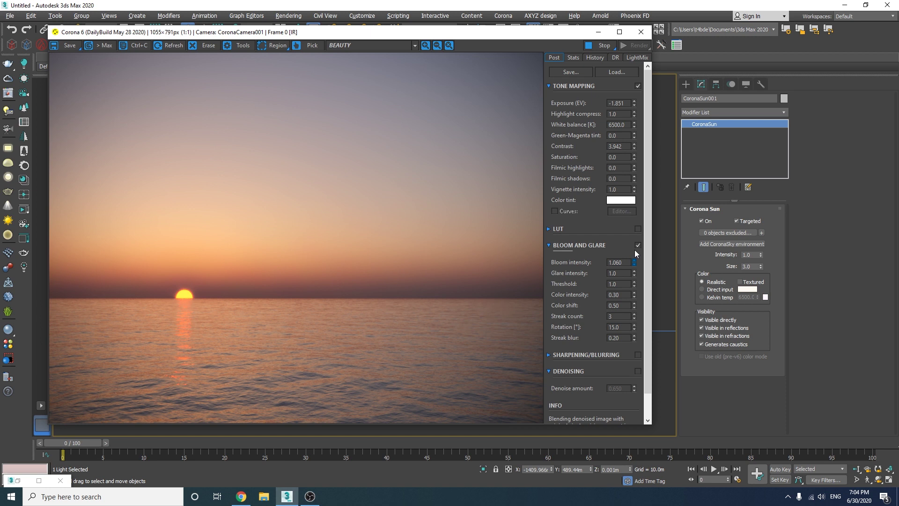
mouse_move(622, 166)
mouse_down()
mouse_move(593, 108)
mouse_move(580, 16)
mouse_up()
drag(635, 274, 627, 323)
Store the current render in the VFB history for comparison
click(594, 57)
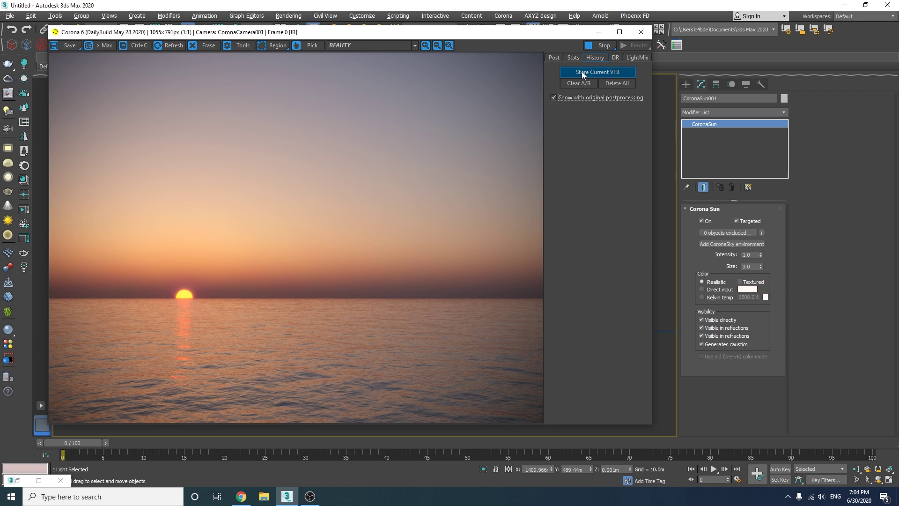
click(582, 71)
drag(567, 32, 549, 70)
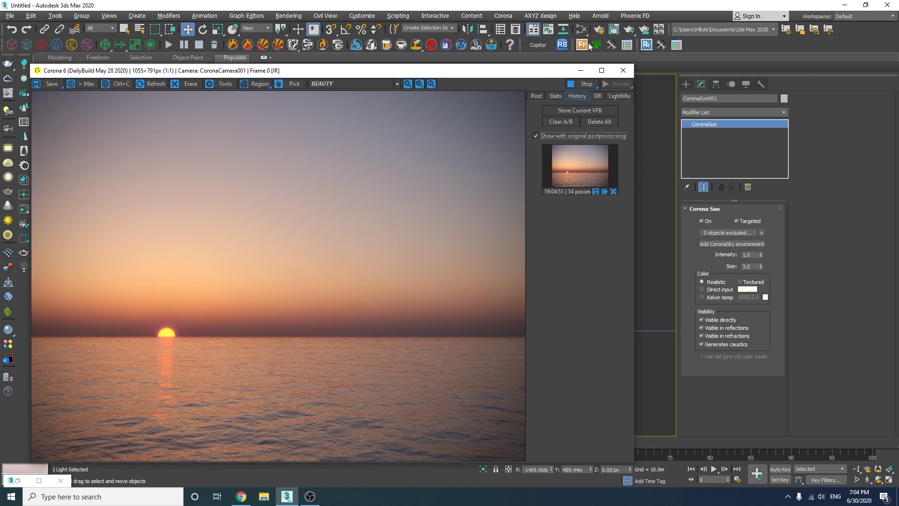
click(581, 30)
scroll(530, 242, down, 2)
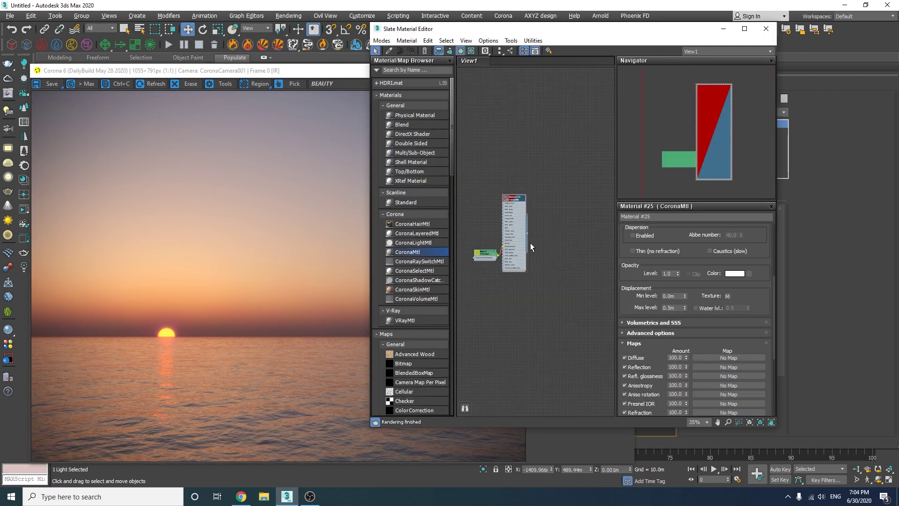
scroll(529, 249, down, 2)
Load the CoronaSky map into the Slate editor and switch it to Preetham
key(8)
drag(270, 313, 585, 134)
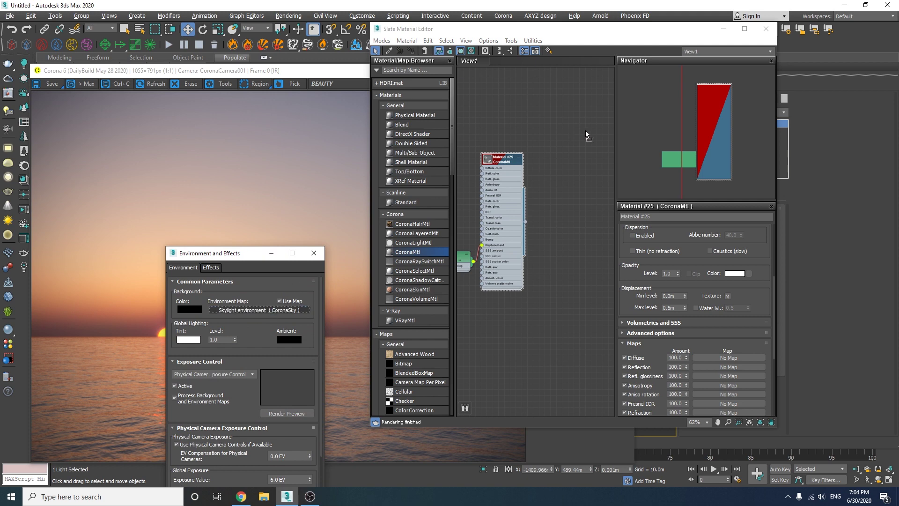
key(8)
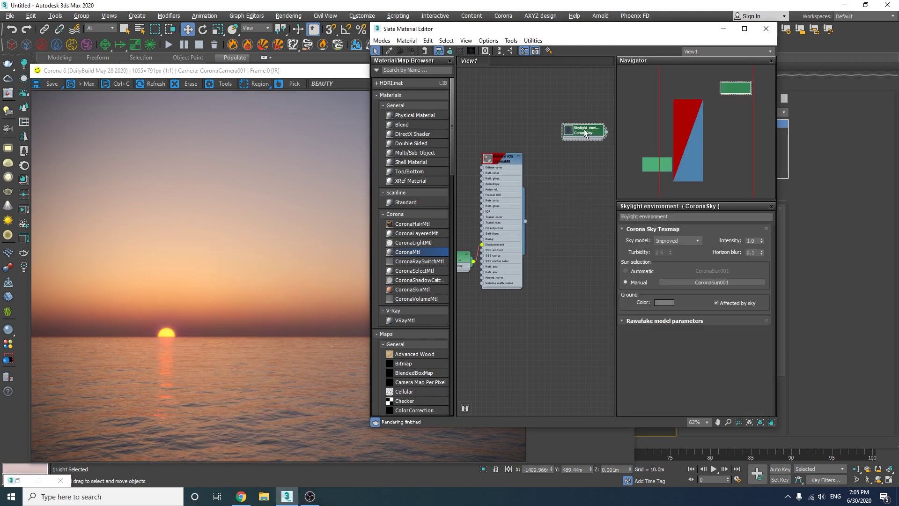
click(678, 241)
click(678, 249)
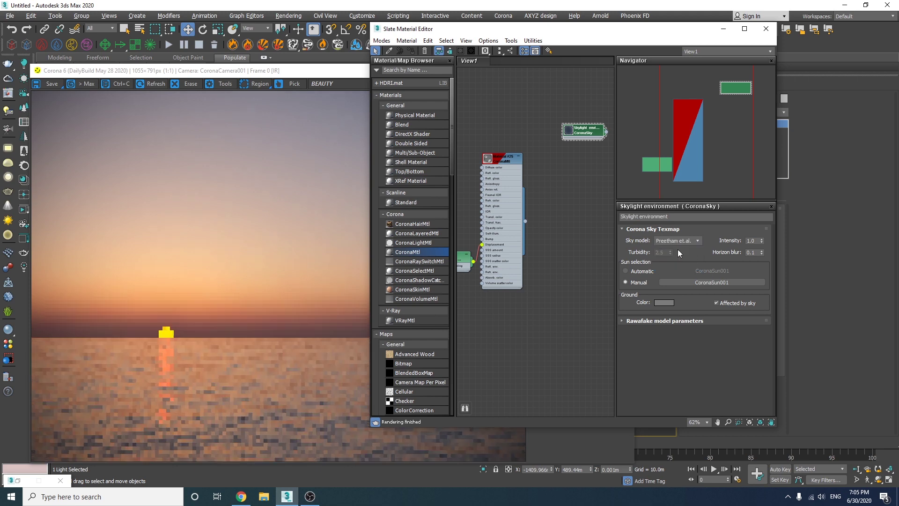
Lower the exposure, store the sunset render and sweep the A/B comparison
click(284, 324)
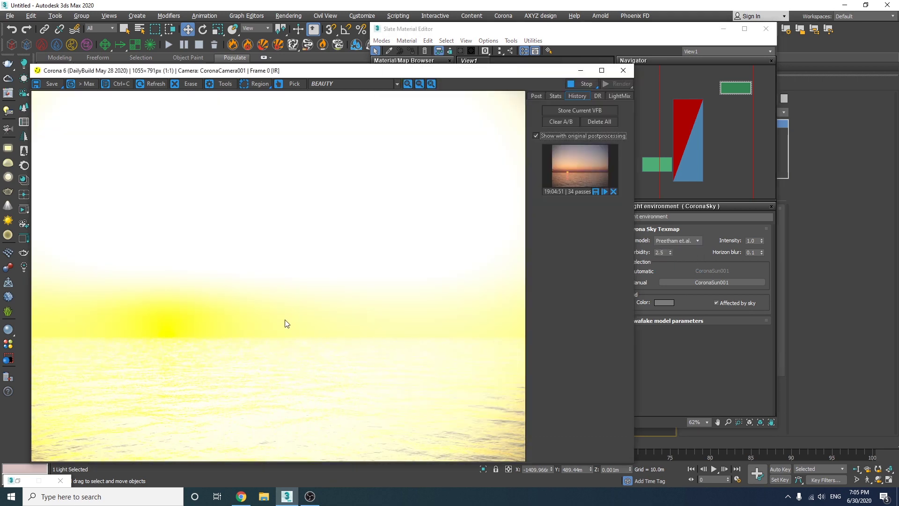
click(536, 96)
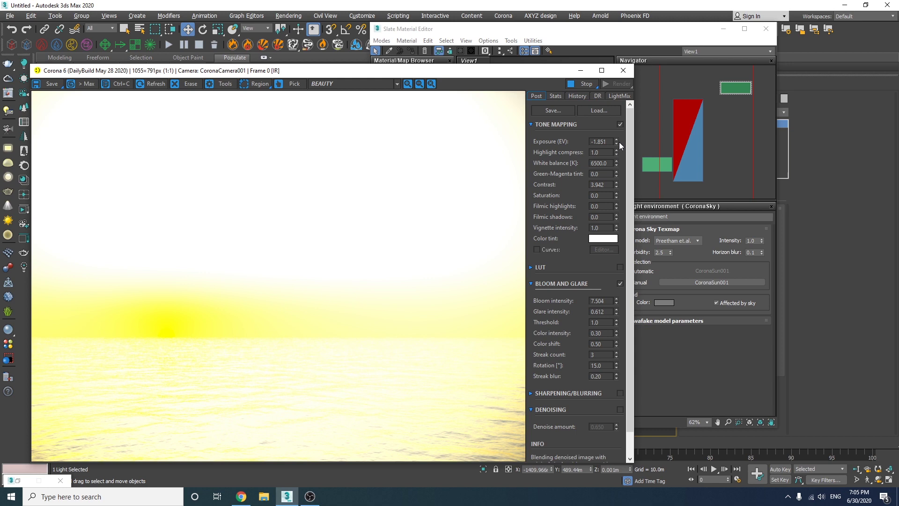
mouse_move(616, 142)
mouse_down()
mouse_move(571, 290)
mouse_move(574, 274)
mouse_up()
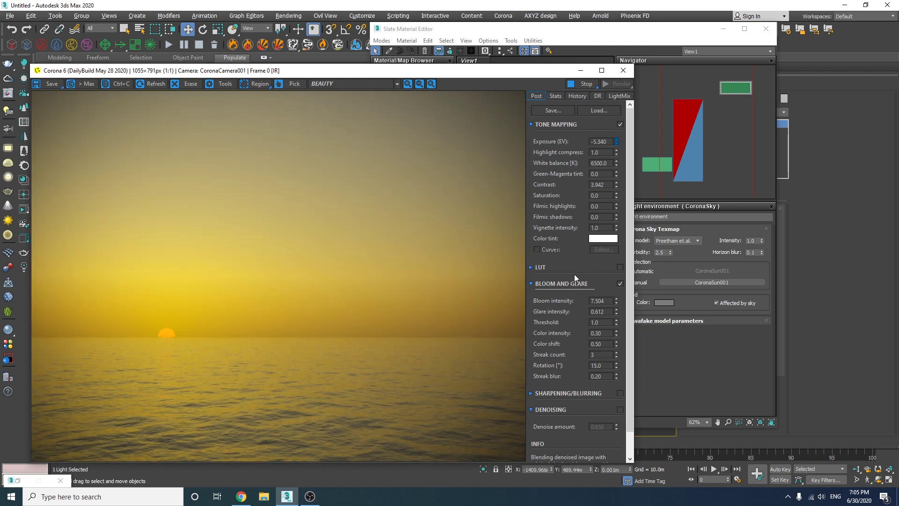
click(572, 96)
click(557, 152)
mouse_move(278, 301)
mouse_down()
mouse_move(131, 303)
mouse_move(396, 303)
mouse_move(115, 309)
mouse_move(394, 303)
mouse_up()
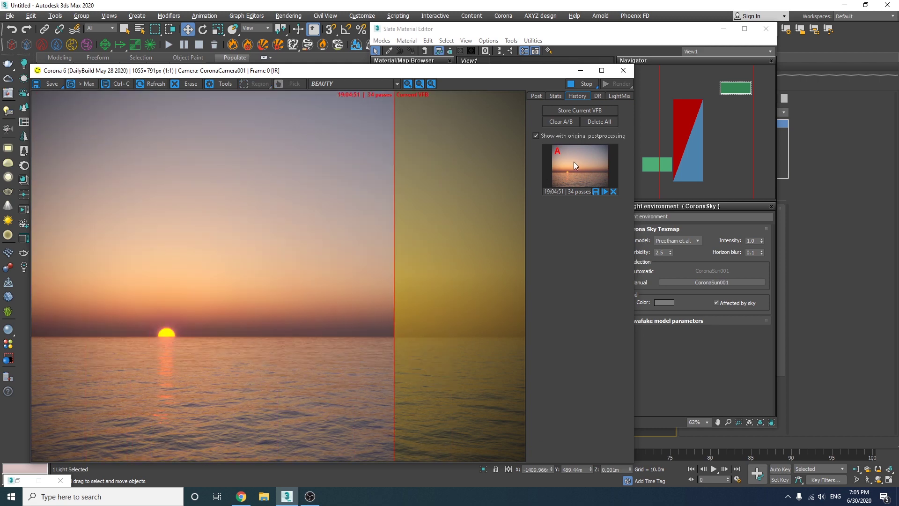
Switch CoronaSky to Hosek & Wilkie and A/B compare it with the stored sunset
click(681, 240)
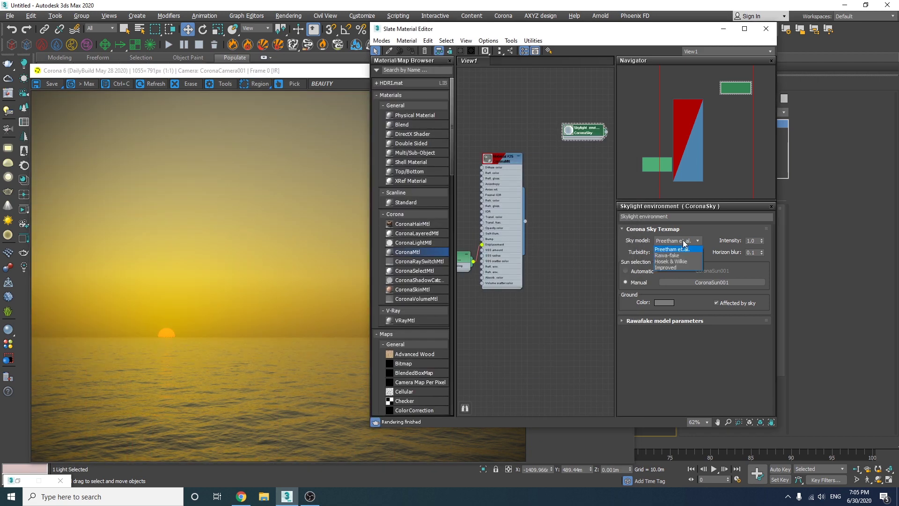
click(672, 261)
click(209, 295)
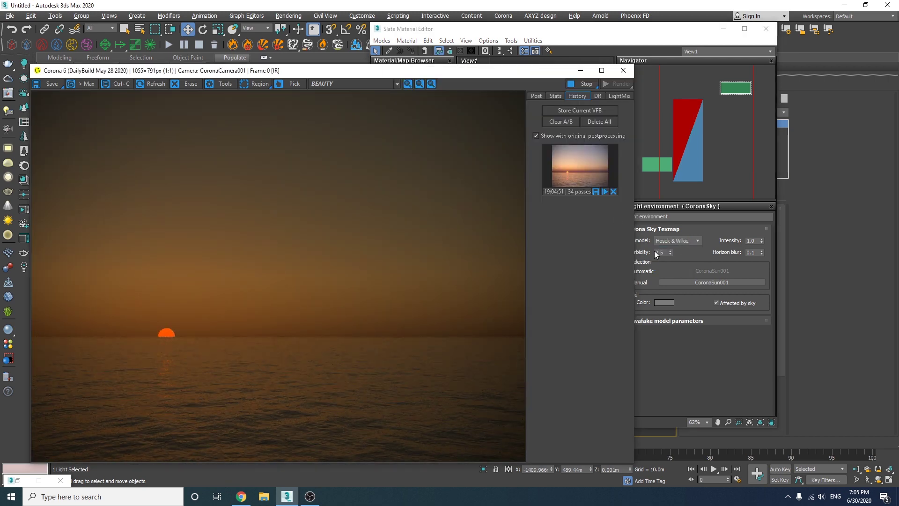
click(537, 96)
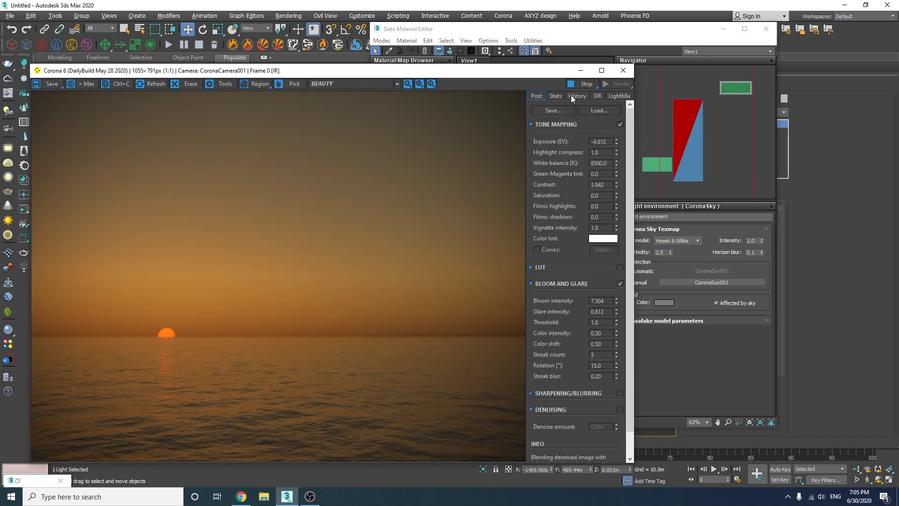
click(576, 97)
mouse_move(373, 209)
mouse_down()
mouse_move(481, 266)
mouse_move(445, 274)
mouse_up()
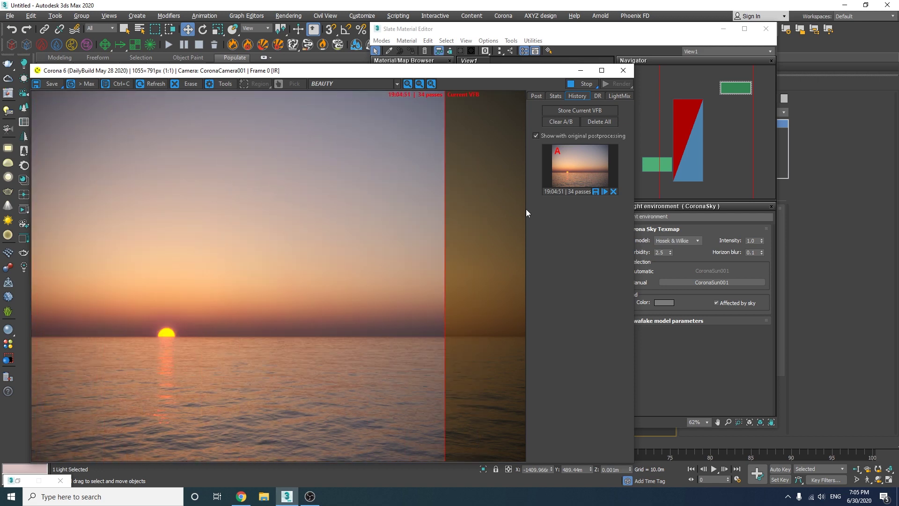
drag(526, 213, 103, 211)
Switch CoronaSky to the Improved sky model and check the render
click(677, 240)
click(671, 266)
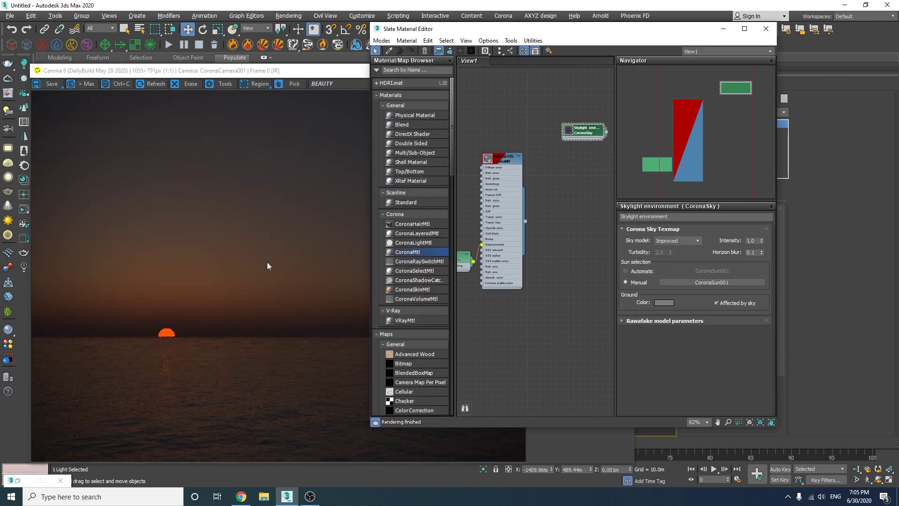
click(267, 266)
click(536, 96)
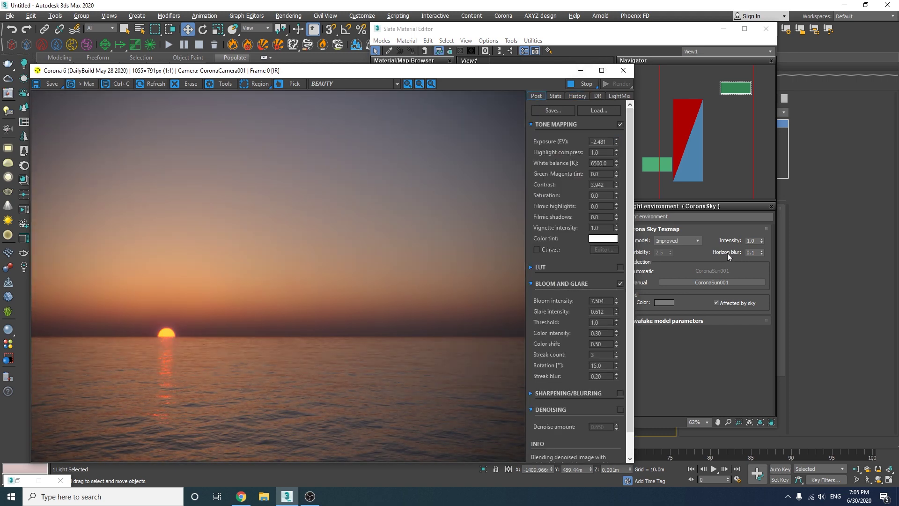
Set CoronaSky horizon blur to 1.0, check the render, then restore 0.1
click(749, 251)
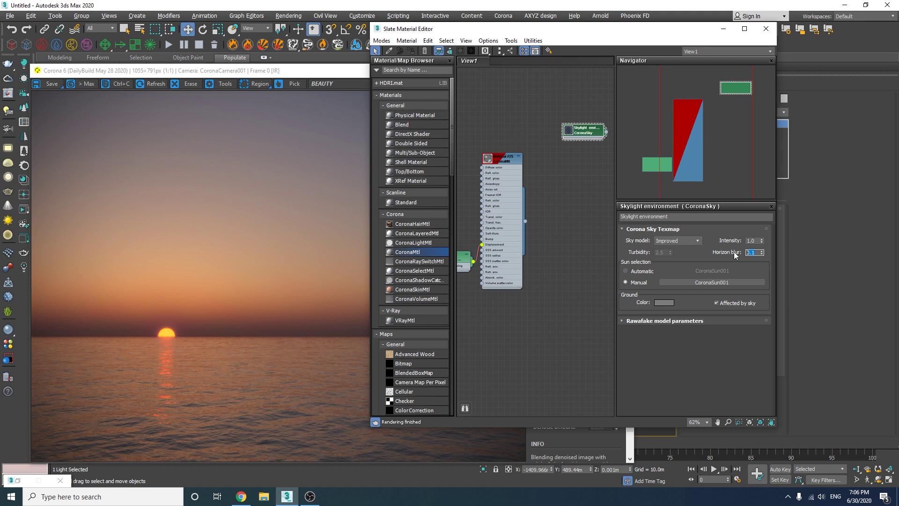
text(1)
key(Return)
click(299, 308)
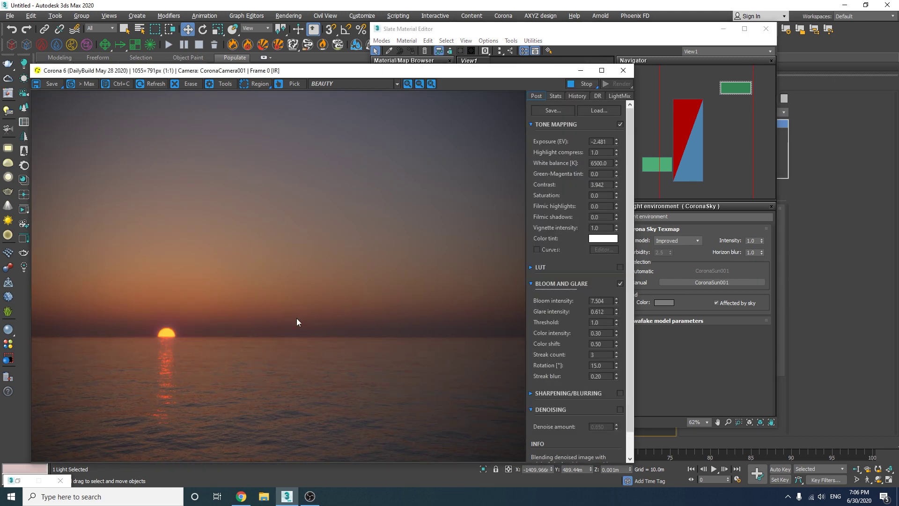
click(764, 254)
Raise the Corona Sun higher above the sea horizon
click(723, 28)
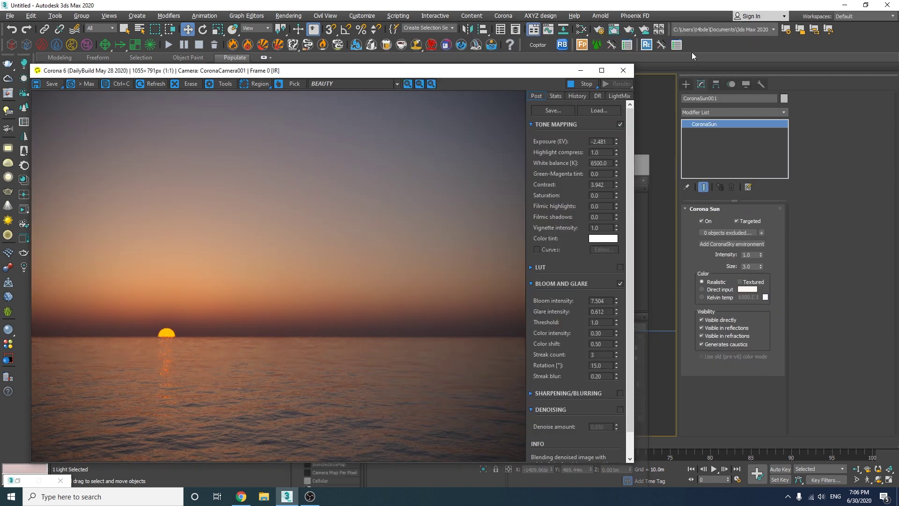
drag(236, 80, 522, 84)
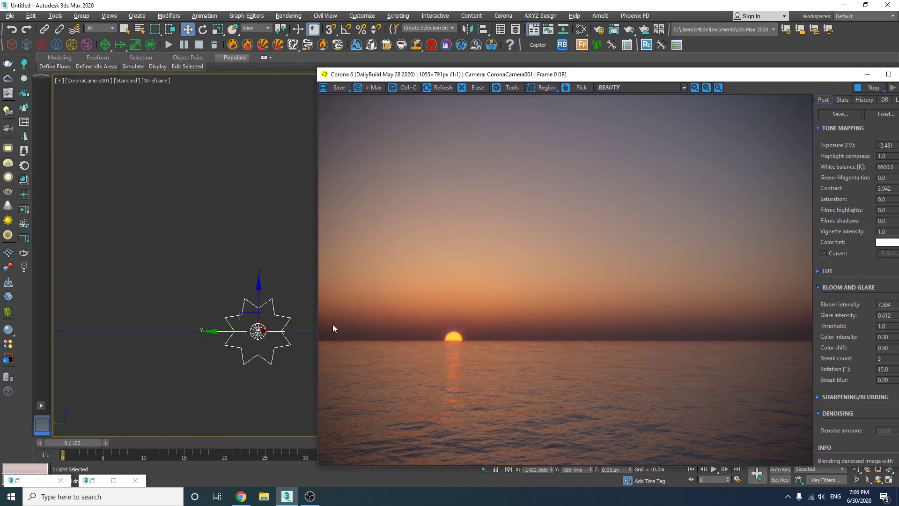
drag(238, 315, 237, 237)
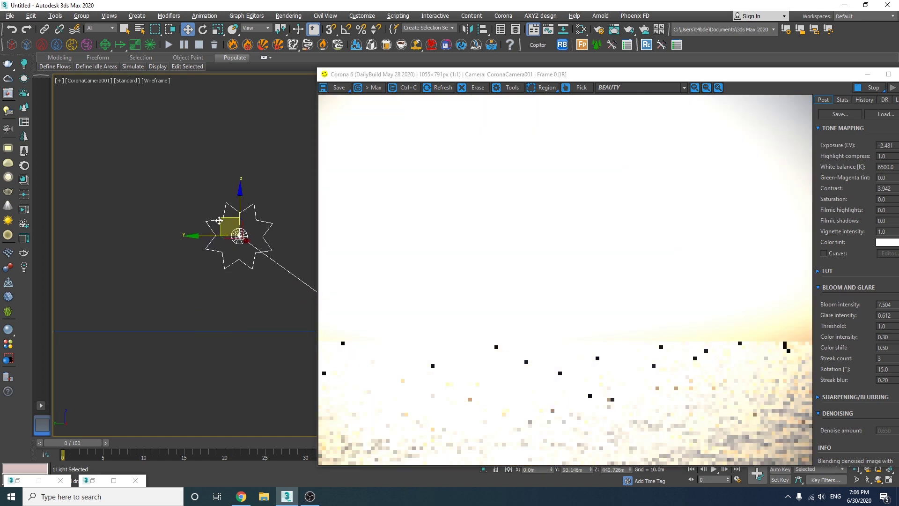
Lower the exposure, reset bloom intensity and set glare intensity to 0.0
drag(781, 131, 740, 233)
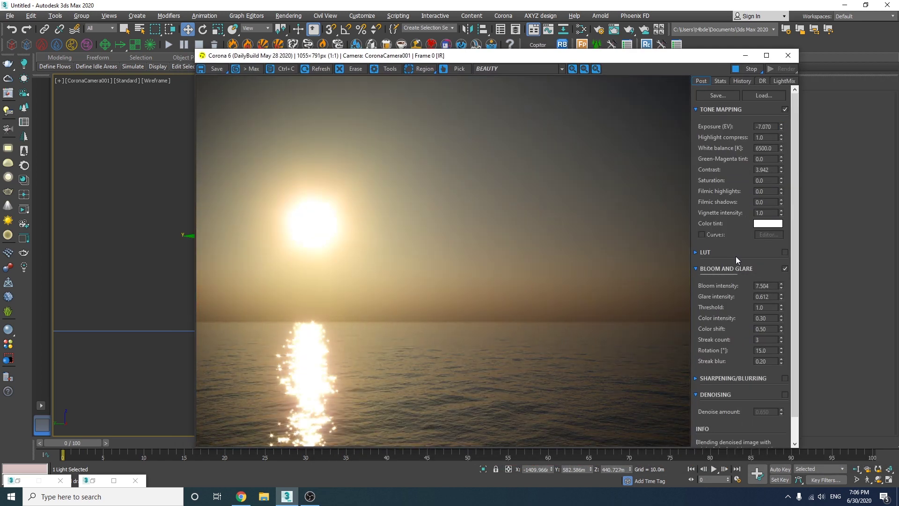
right_click(781, 286)
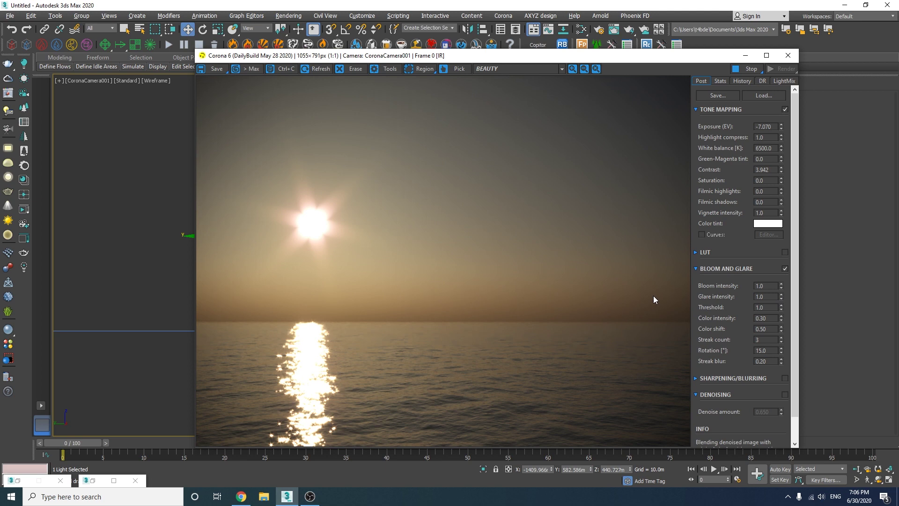
click(785, 268)
click(786, 267)
right_click(780, 296)
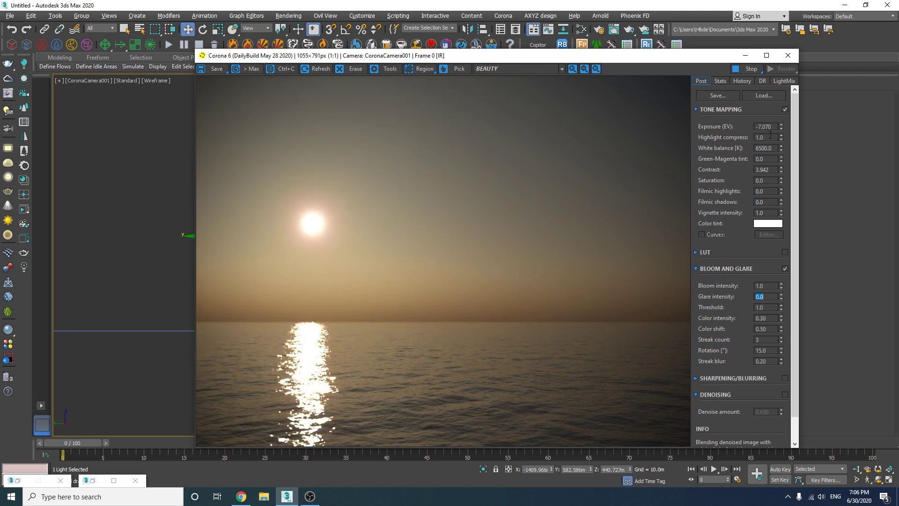
drag(781, 127, 782, 121)
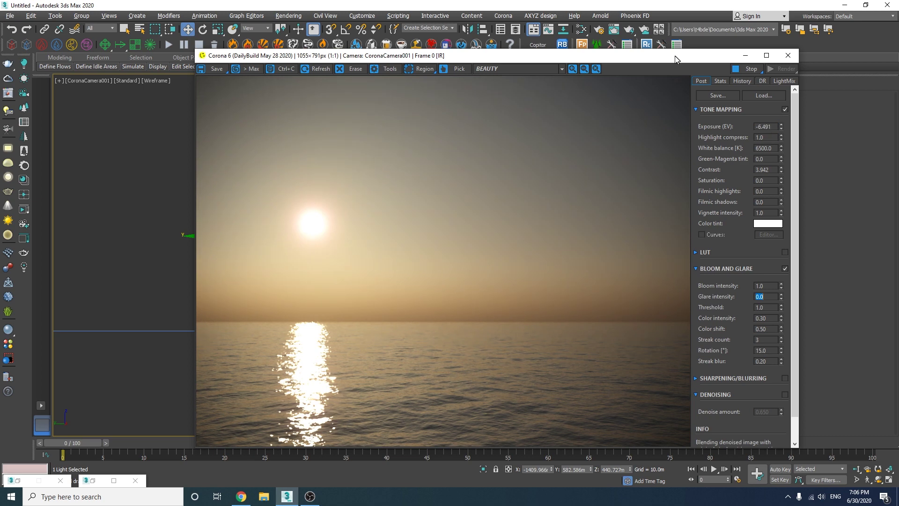
Set the sun size to 1.0 and the bloom intensity to 0.1
drag(675, 60, 765, 293)
text(1)
key(Return)
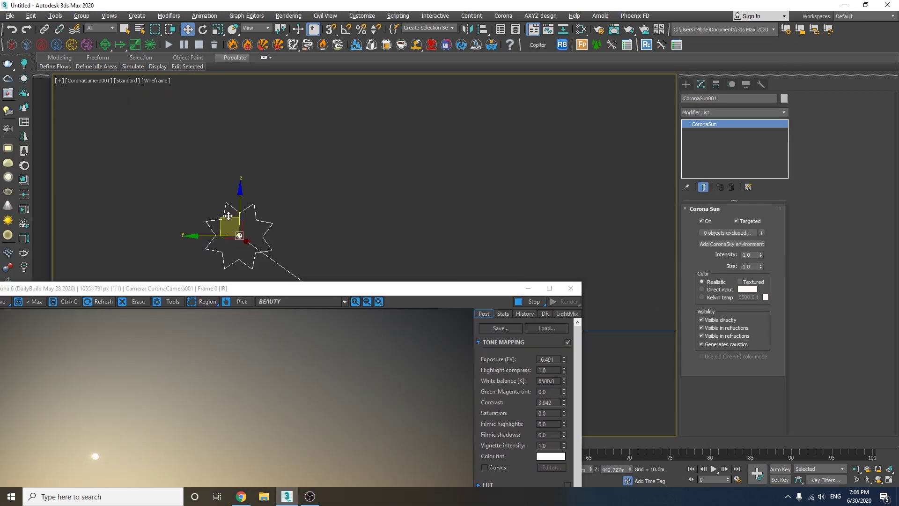
drag(230, 219, 237, 121)
drag(169, 289, 307, 41)
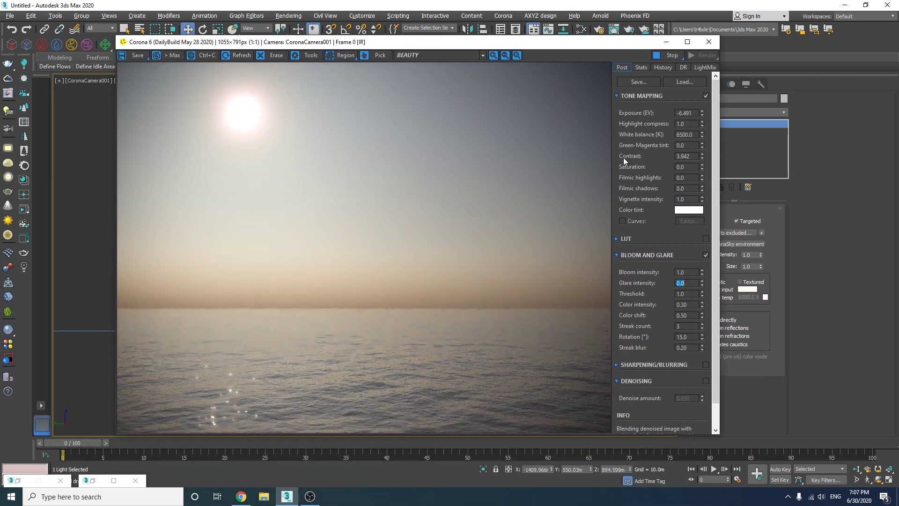
key(shift+Tab)
text(0.1)
key(Return)
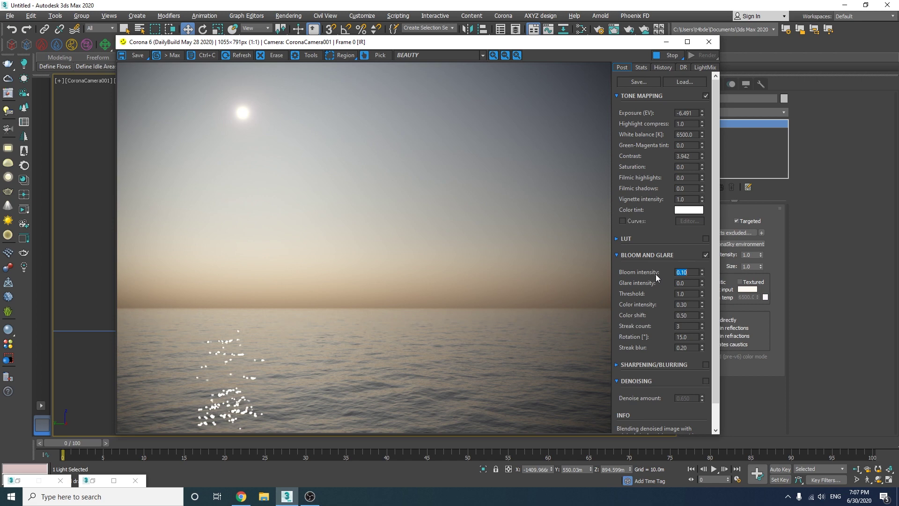
drag(485, 42, 397, 46)
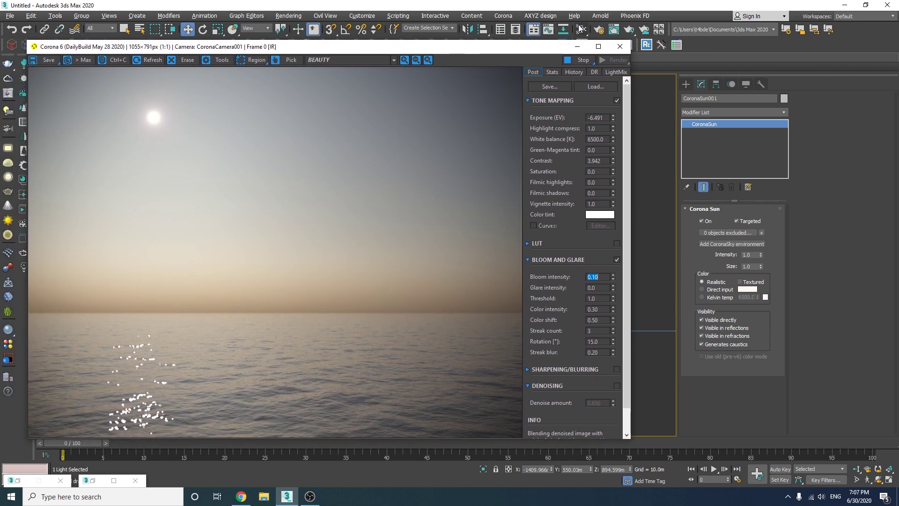
Preview the Preetham sky model, then return CoronaSky to Improved
key(m)
click(678, 240)
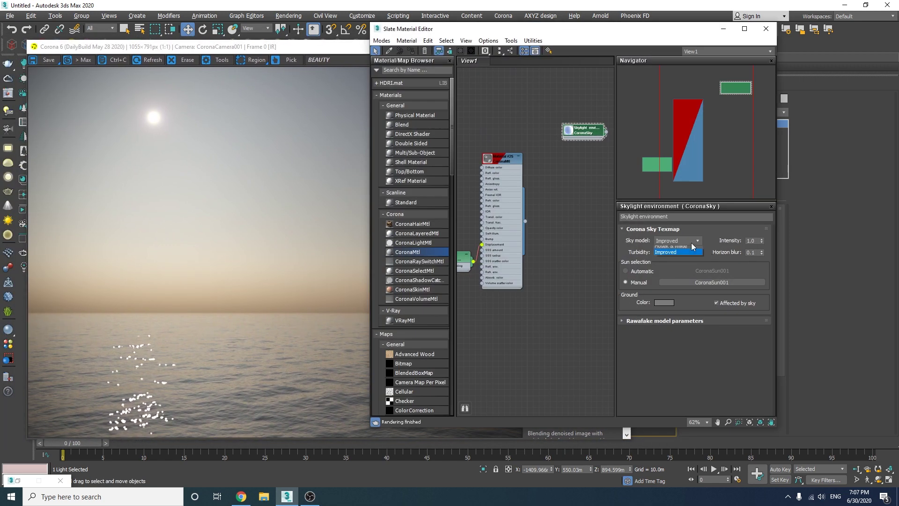
click(684, 251)
click(244, 251)
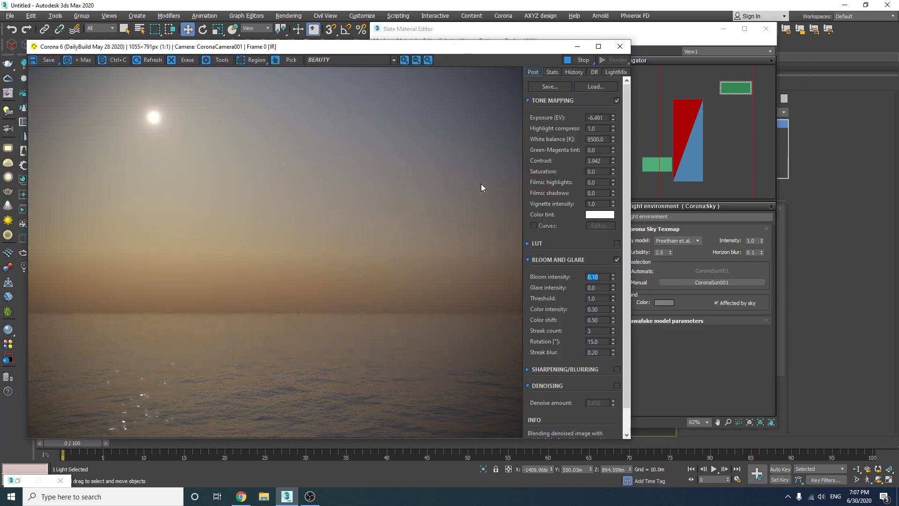
click(678, 240)
click(665, 266)
click(166, 261)
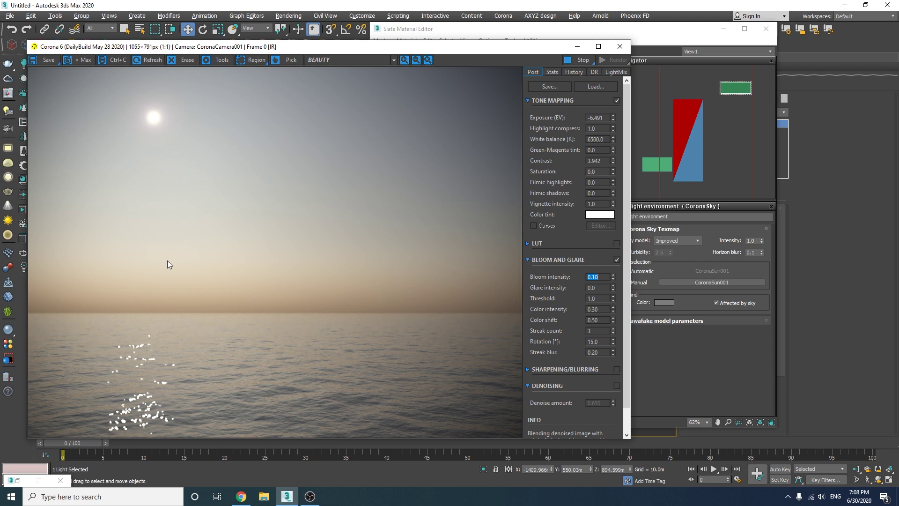
Delete the old sunset history entry and store the Improved-sky render
click(573, 71)
click(610, 168)
click(572, 87)
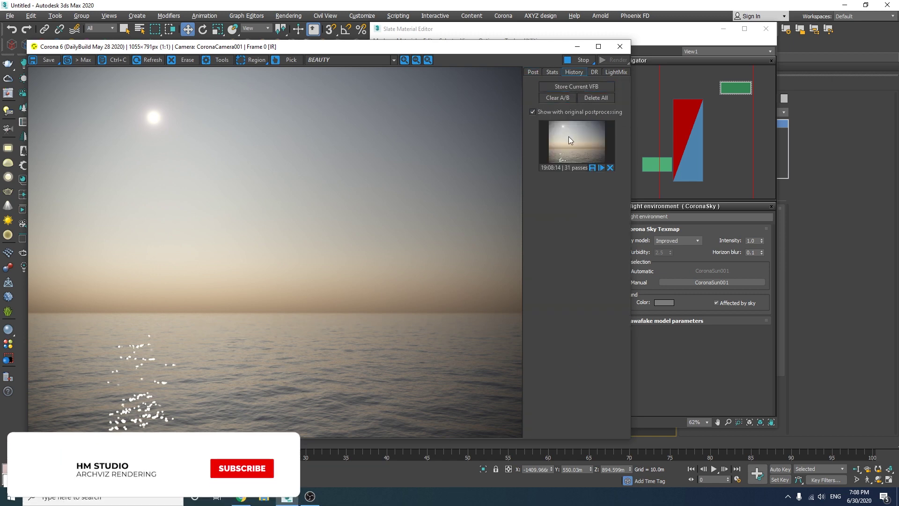
A/B compare Preetham, then Hosek & Wilkie, against the stored Improved-sky render
click(678, 240)
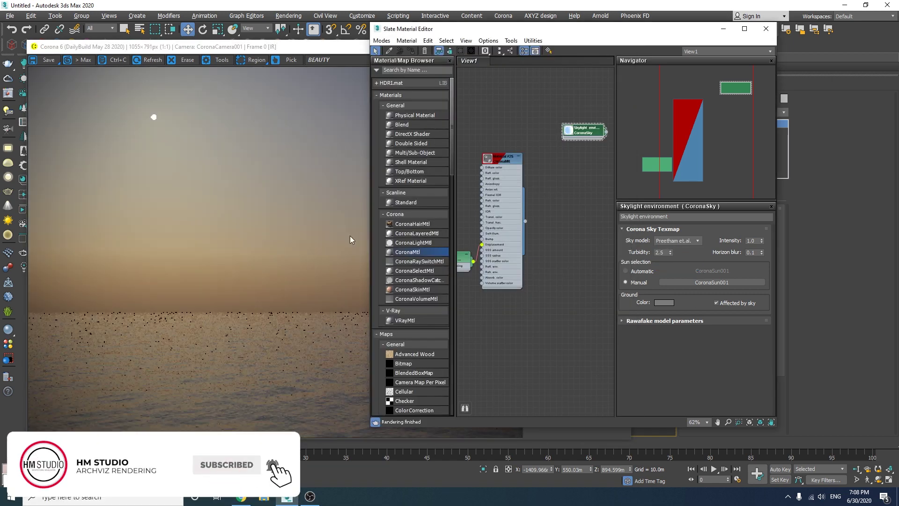
click(350, 235)
click(534, 72)
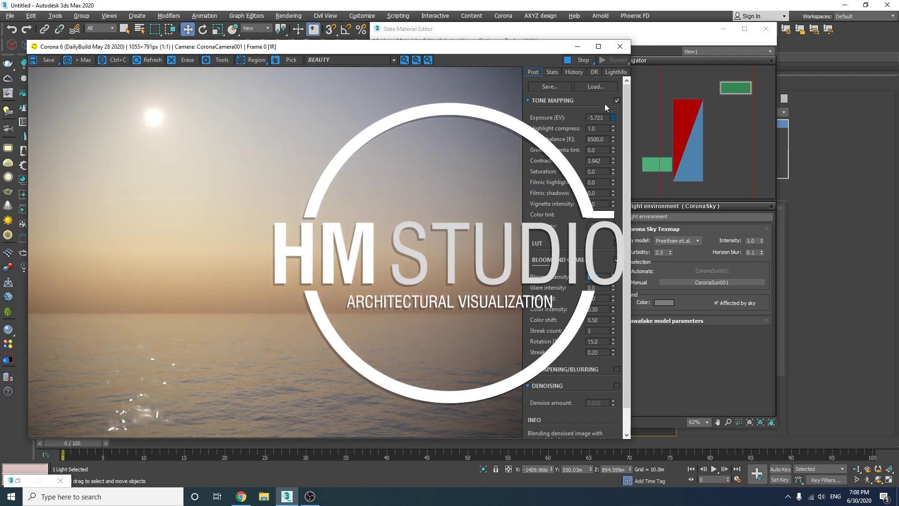
click(574, 72)
click(553, 136)
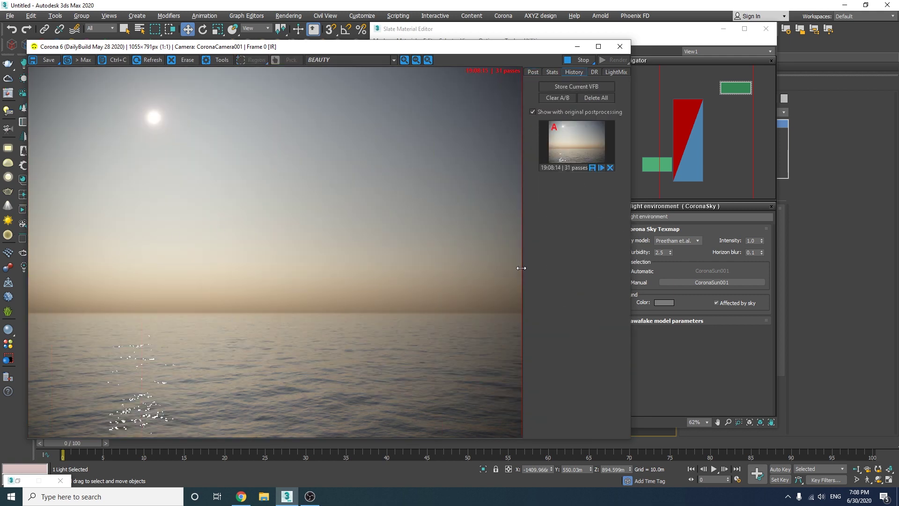
drag(521, 268, 412, 241)
click(676, 241)
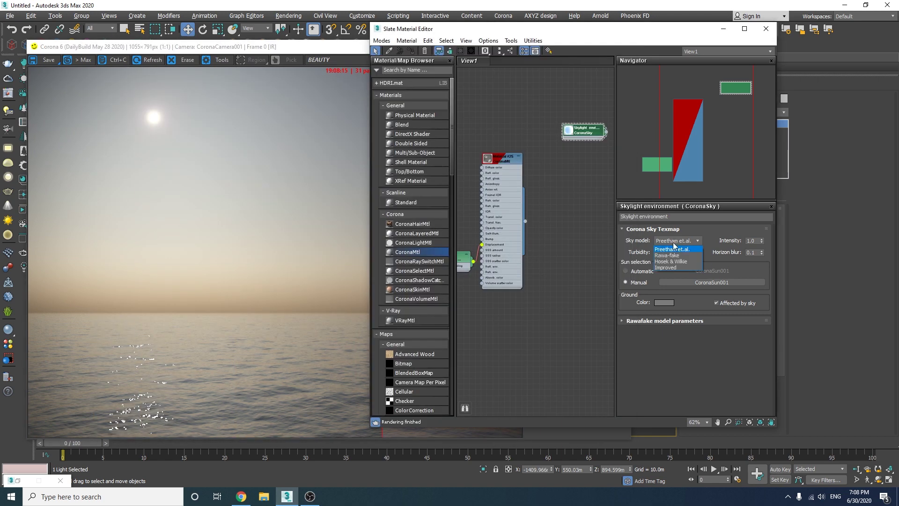
click(671, 262)
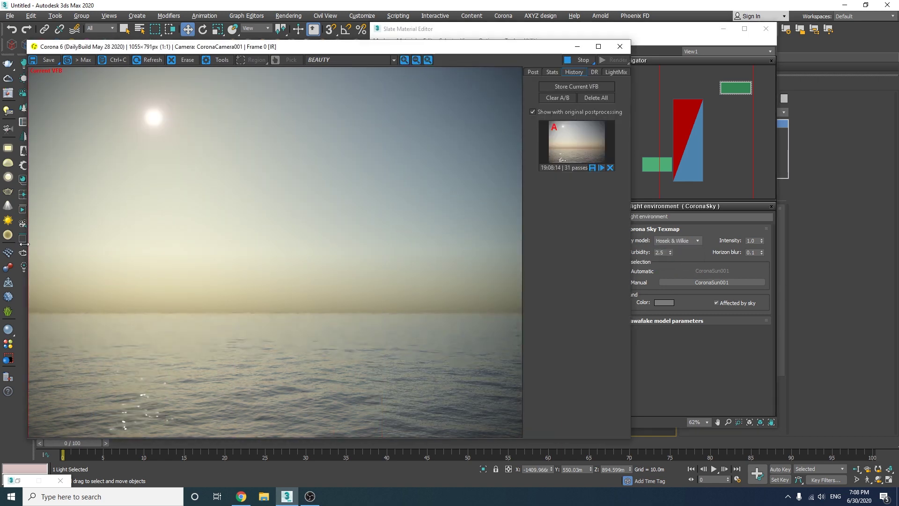
mouse_move(24, 243)
mouse_down()
mouse_move(442, 243)
mouse_move(32, 242)
mouse_up()
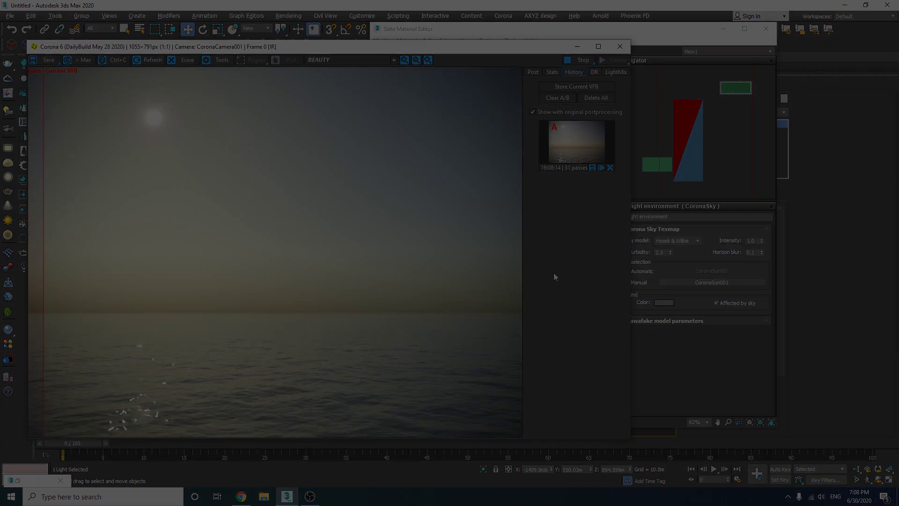